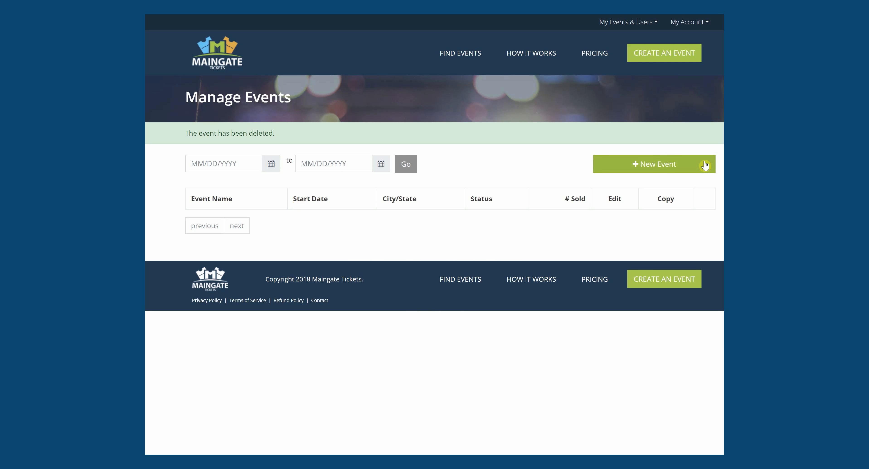
Step: Start a new event titled 'Single Time Event'
{"action": "left_click", "coordinate": [665, 166]}
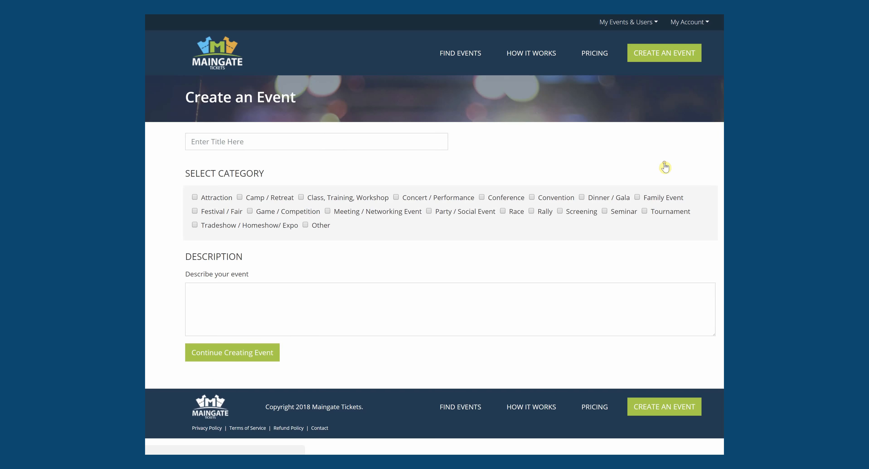
{"action": "left_click", "coordinate": [236, 142]}
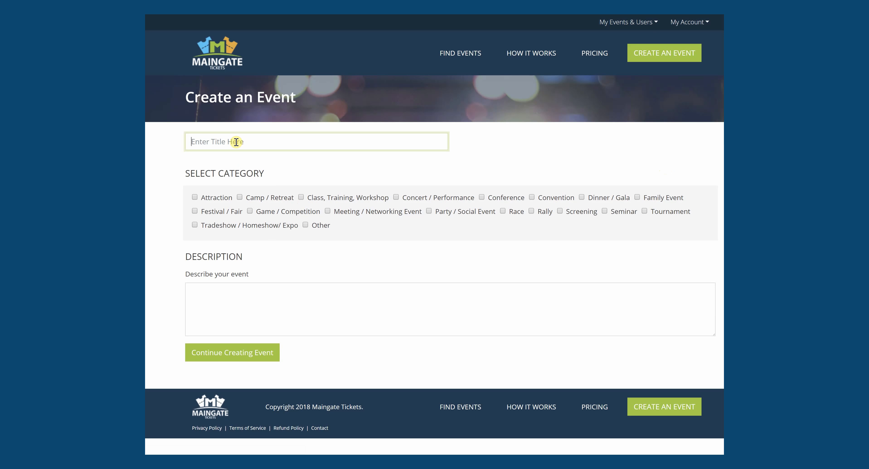
{"action": "type", "text": "Single Time Event"}
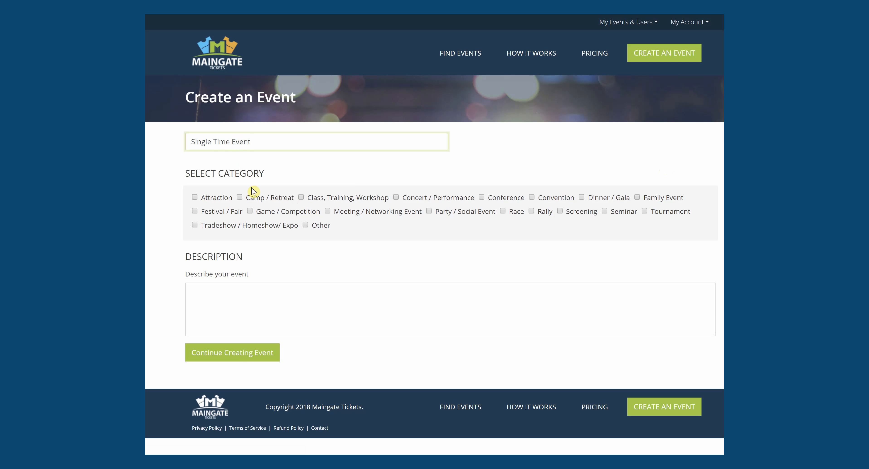
Step: Tag it Attraction, Concert / Performance, Family Event and Festival / Fair, described as 'Single Time Family Event'
{"action": "left_click", "coordinate": [195, 198]}
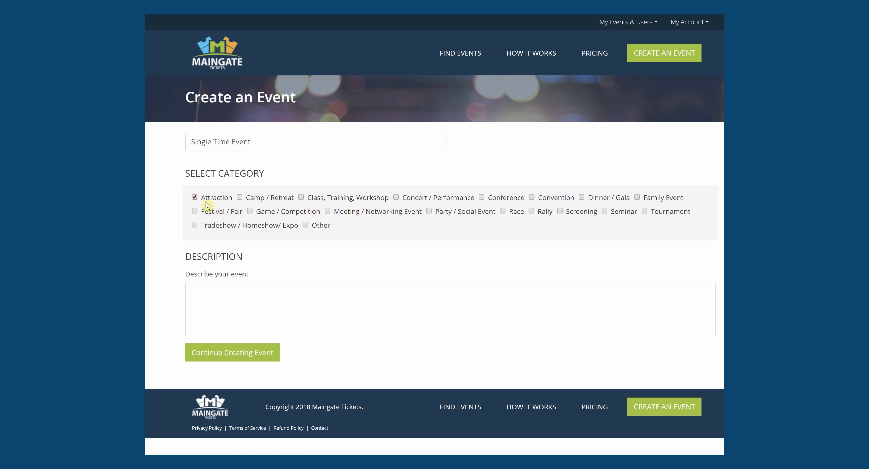
{"action": "left_click", "coordinate": [396, 198]}
{"action": "left_click", "coordinate": [638, 198]}
{"action": "left_click", "coordinate": [219, 291]}
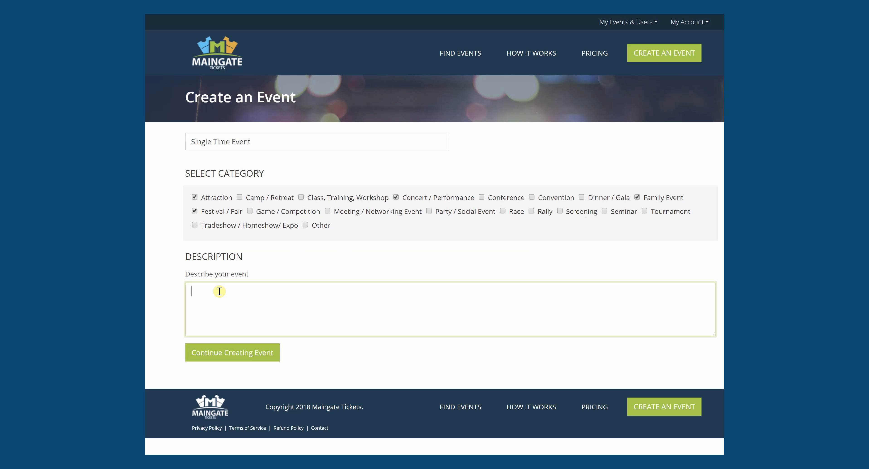
{"action": "type", "text": "Single Time Family Event"}
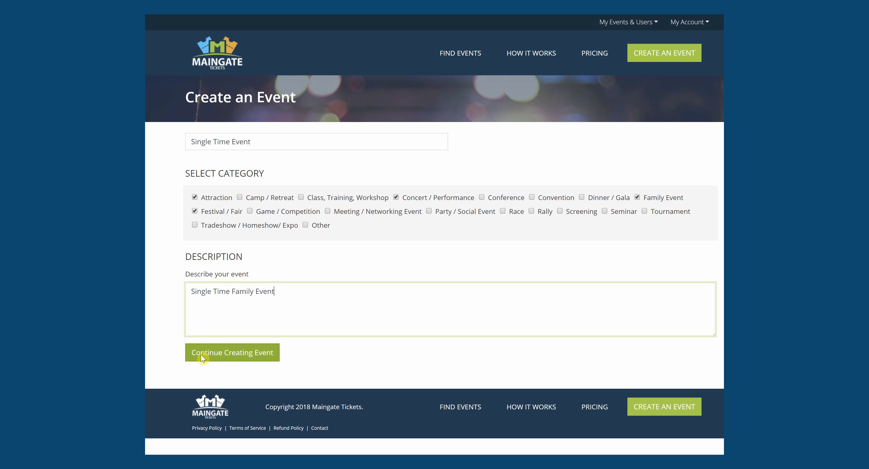
Step: Save the event and upload logo-LG_family as the large event image
{"action": "left_click", "coordinate": [253, 353]}
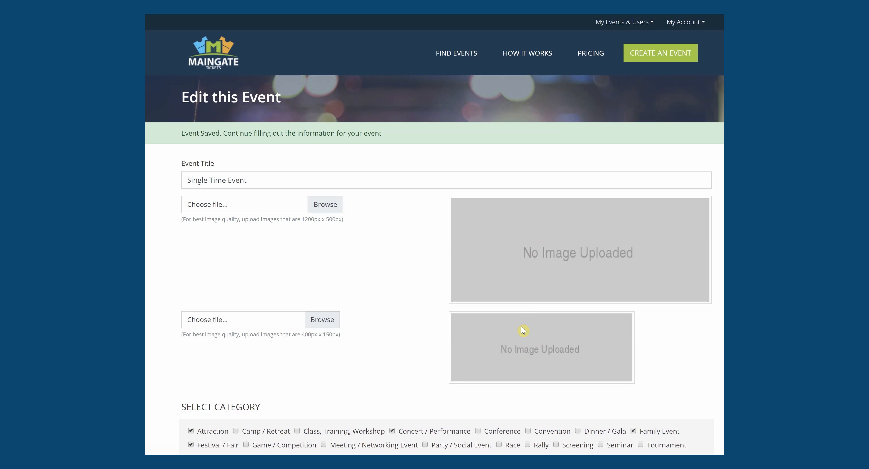
{"action": "left_click", "coordinate": [323, 204]}
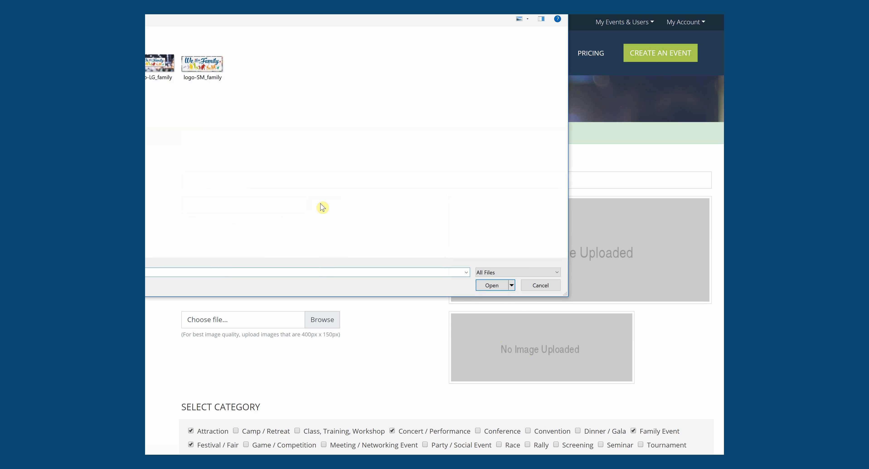
{"action": "double_click", "coordinate": [152, 80]}
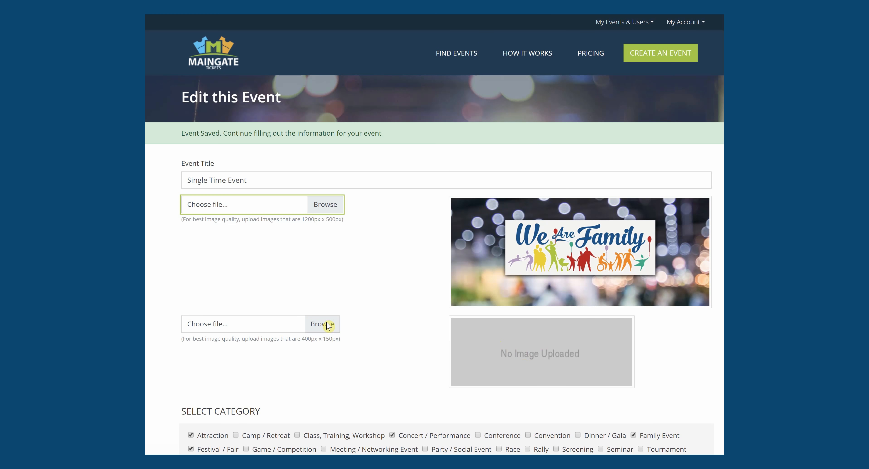
Step: Upload logo-sm_family as the small event image
{"action": "left_click", "coordinate": [334, 330]}
{"action": "double_click", "coordinate": [201, 68]}
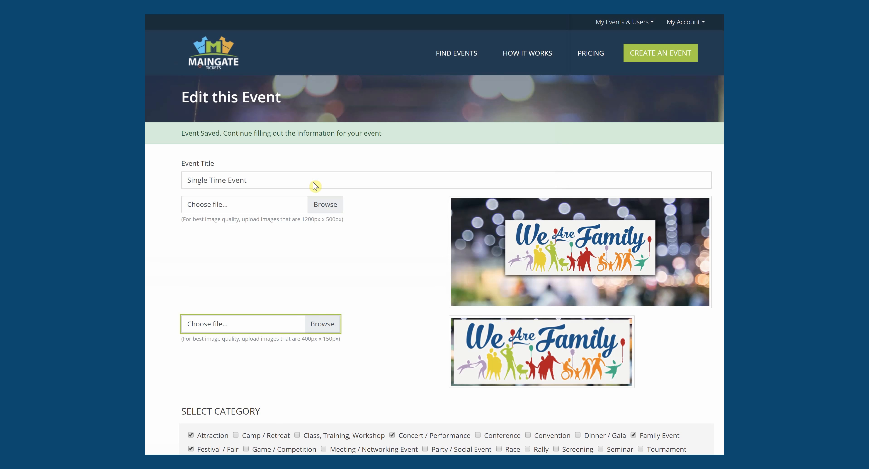
{"action": "scroll", "coordinate": [435, 234], "scroll_direction": "down", "scroll_amount": 10}
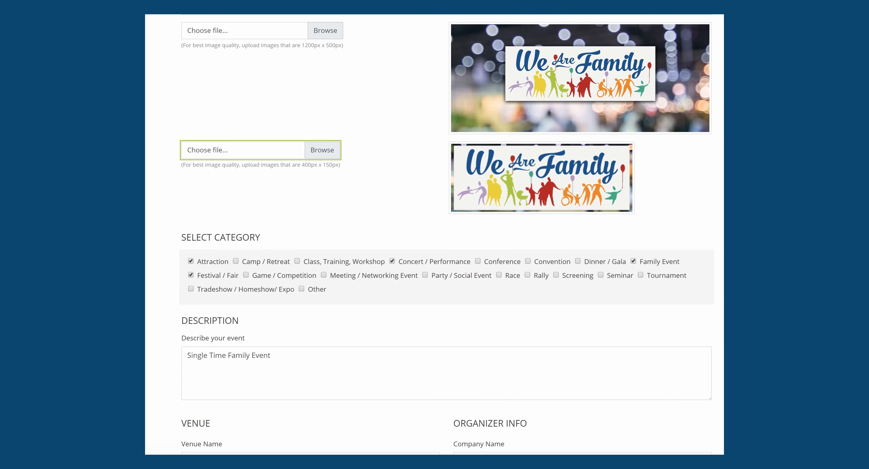
Step: Enter venue name MyVenue with its street address and city
{"action": "scroll", "coordinate": [435, 234], "scroll_direction": "down", "scroll_amount": 3}
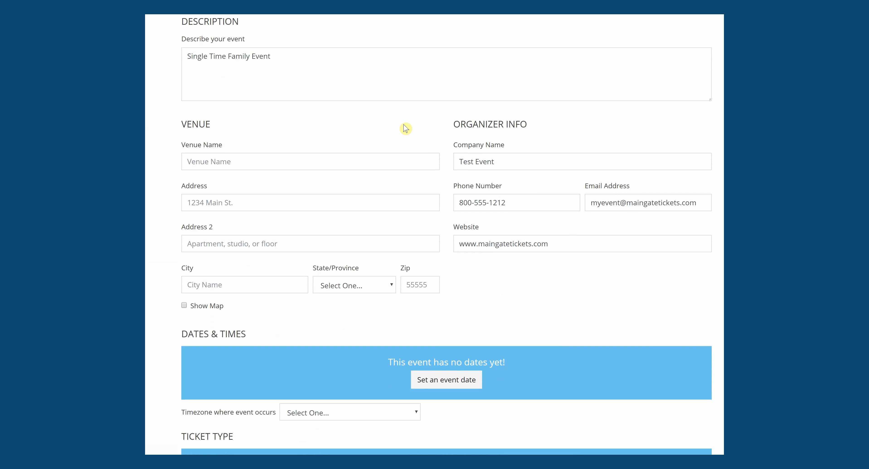
{"action": "left_click", "coordinate": [205, 163]}
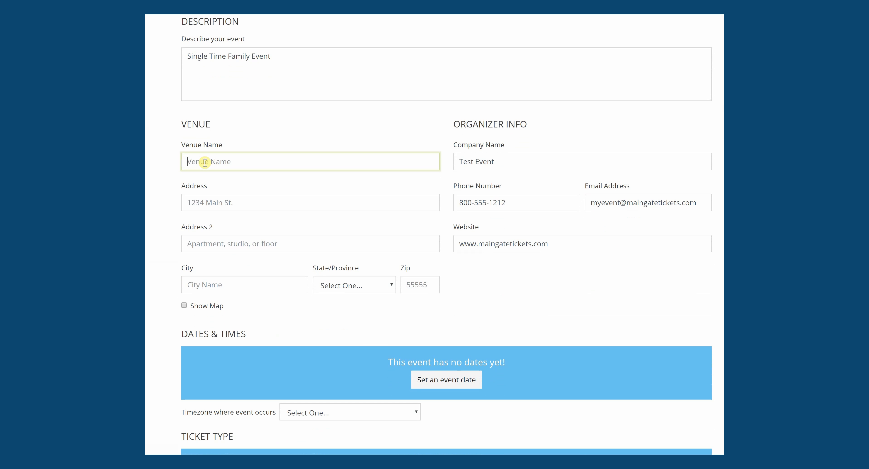
{"action": "type", "text": "MyVenue"}
{"action": "left_click", "coordinate": [222, 200]}
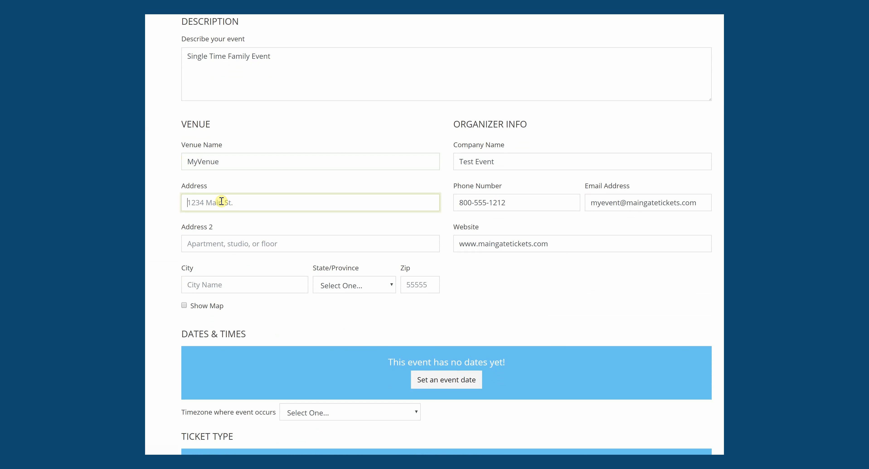
{"action": "type", "text": "1234 Main Stree"}
{"action": "key", "text": "Left"}
{"action": "type", "text": "t"}
{"action": "left_click", "coordinate": [210, 285]}
{"action": "type", "text": "M"}
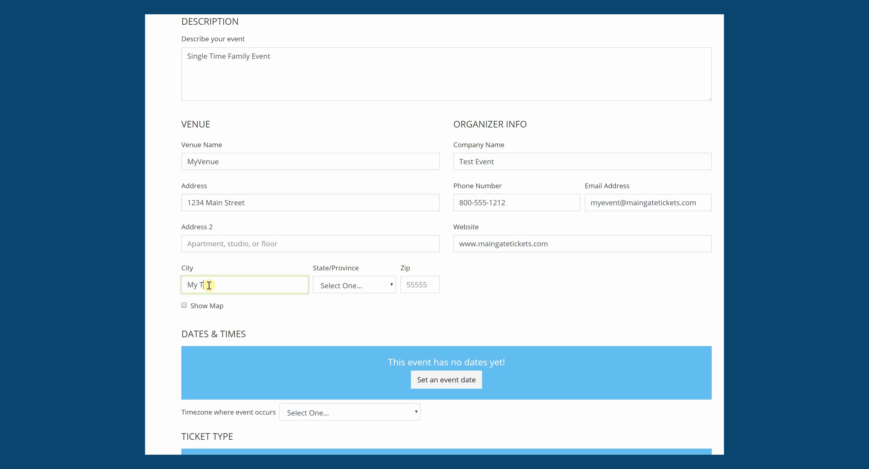
Step: Choose Texas as the venue state and enter the zip code
{"action": "left_click", "coordinate": [341, 286]}
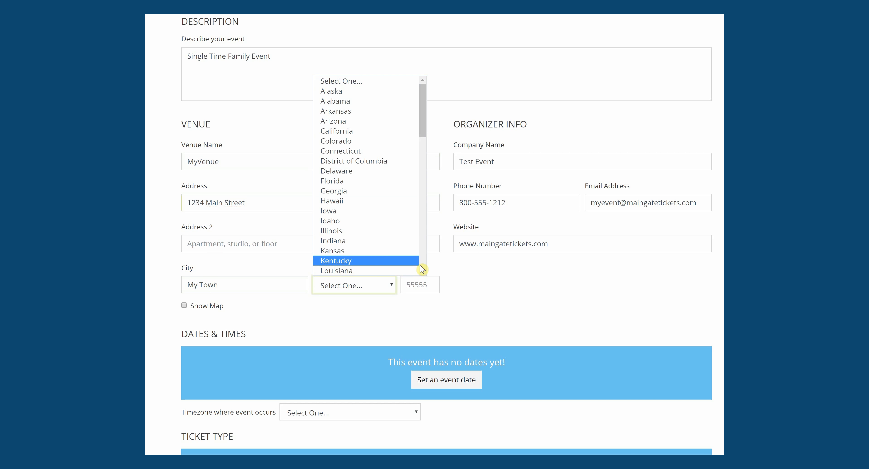
{"action": "left_click", "coordinate": [423, 264]}
{"action": "scroll", "coordinate": [422, 266], "scroll_direction": "down", "scroll_amount": 10}
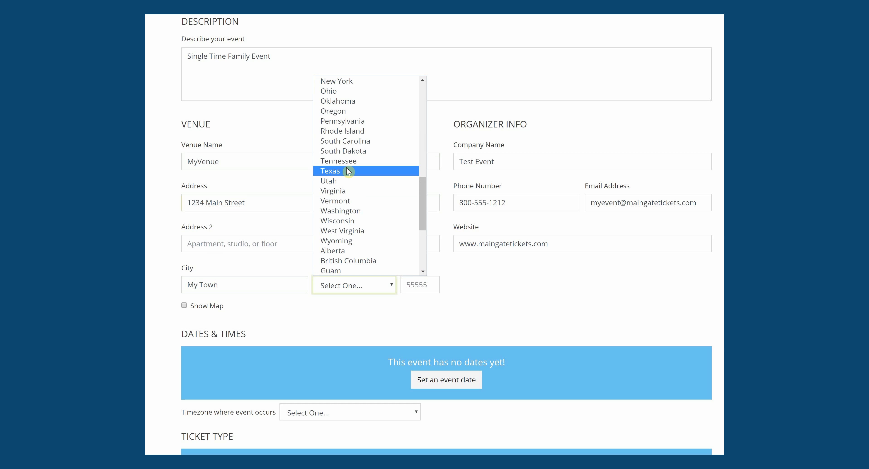
{"action": "left_click", "coordinate": [345, 170]}
{"action": "left_click", "coordinate": [423, 286]}
{"action": "type", "text": "77389"}
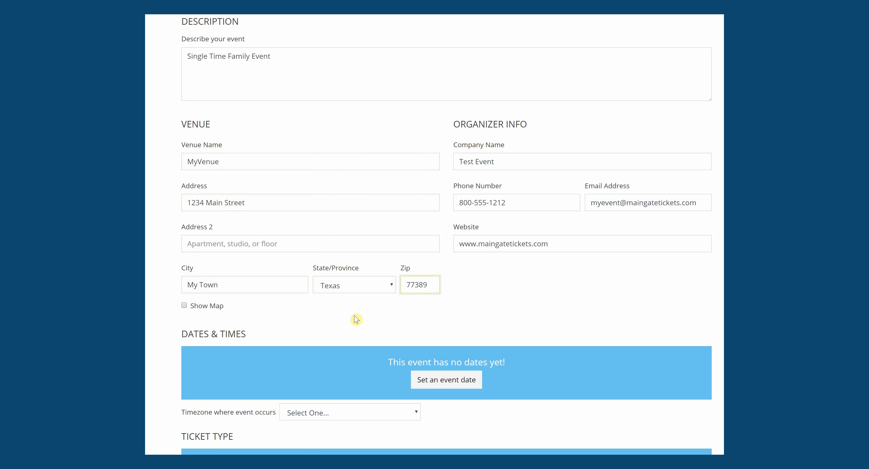
Step: Turn off the venue map and fill in the organizer's phone number
{"action": "left_click", "coordinate": [184, 306]}
{"action": "left_click", "coordinate": [468, 200]}
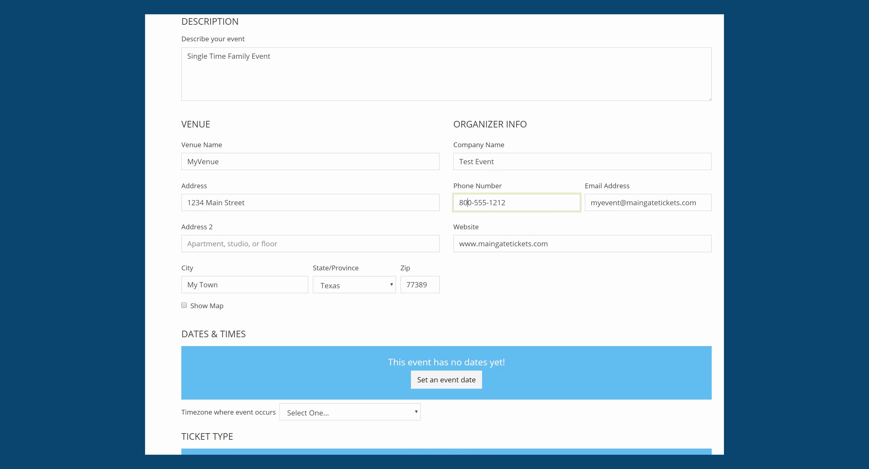
{"action": "scroll", "coordinate": [446, 236], "scroll_direction": "down", "scroll_amount": 5}
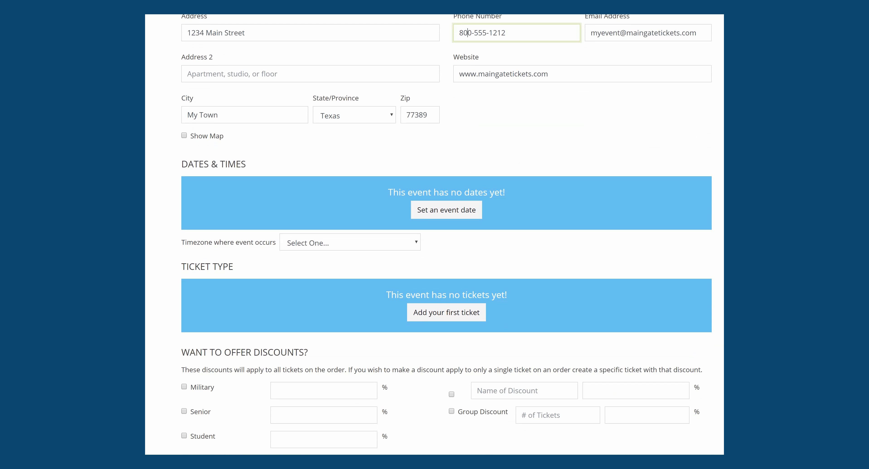
Step: Set the event's start and end date to September 28, 2018
{"action": "left_click", "coordinate": [444, 213]}
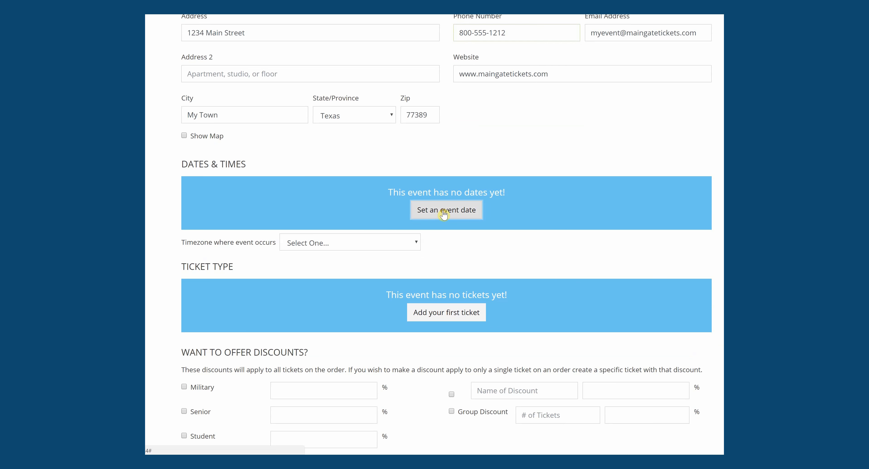
{"action": "left_click", "coordinate": [380, 132]}
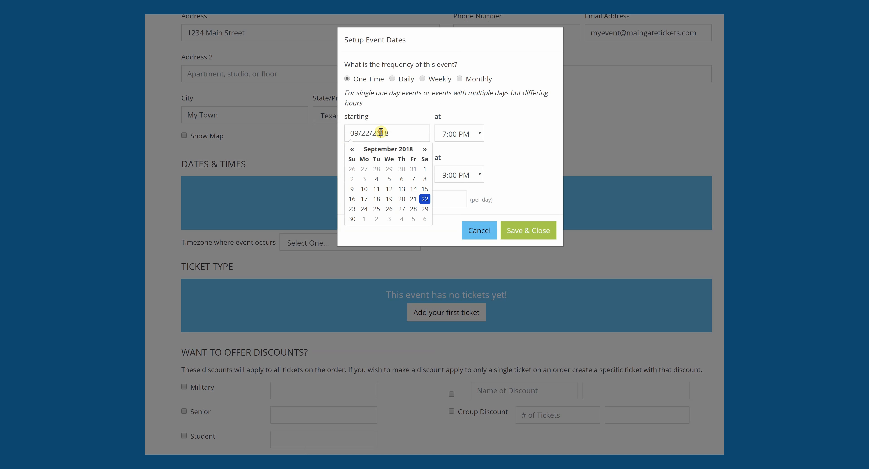
{"action": "left_click", "coordinate": [414, 209]}
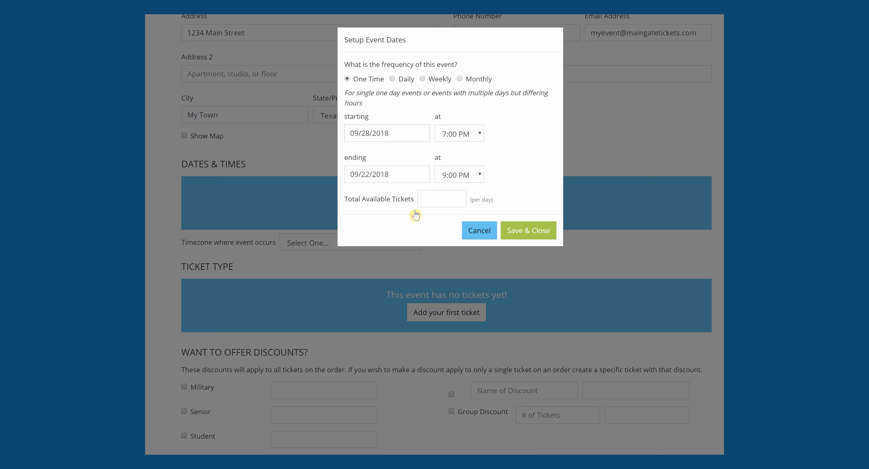
{"action": "left_click", "coordinate": [388, 175]}
{"action": "left_click", "coordinate": [414, 252]}
Step: Run it 7:00 PM to 10:00 PM with 200 available, and save the One Time date
{"action": "left_click", "coordinate": [481, 134]}
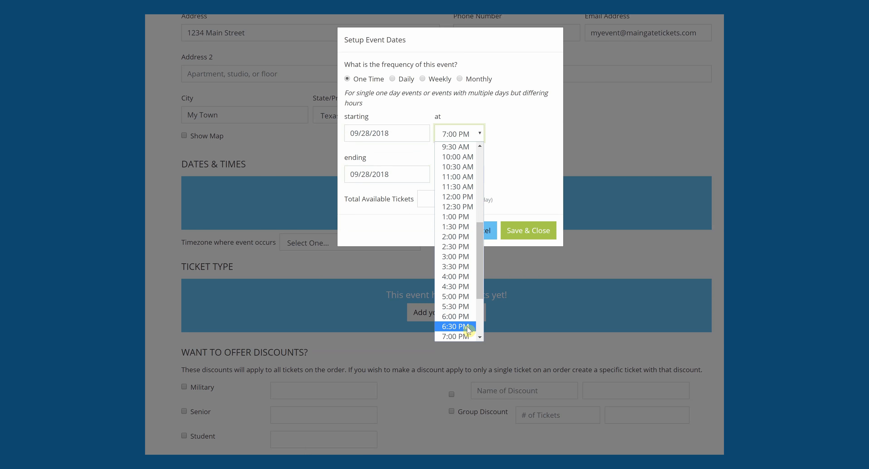
{"action": "left_click", "coordinate": [471, 337]}
{"action": "left_click", "coordinate": [480, 174]}
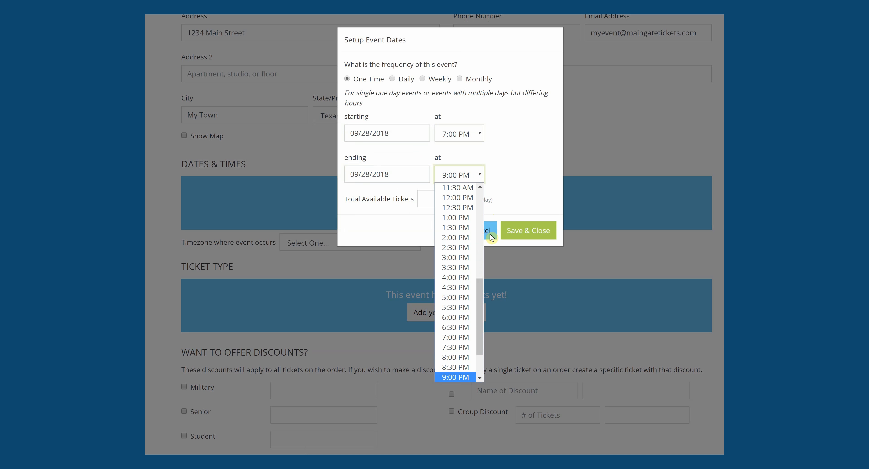
{"action": "left_click_drag", "start_coordinate": [478, 293], "coordinate": [478, 313]}
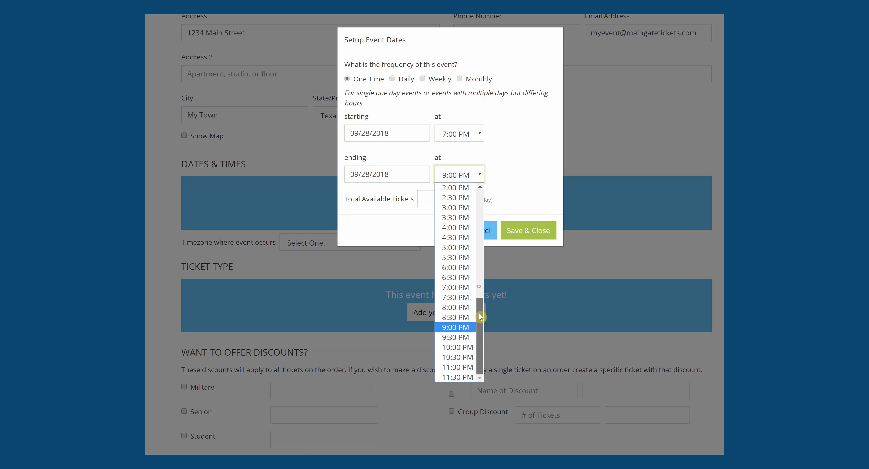
{"action": "left_click", "coordinate": [467, 350]}
{"action": "left_click", "coordinate": [427, 202]}
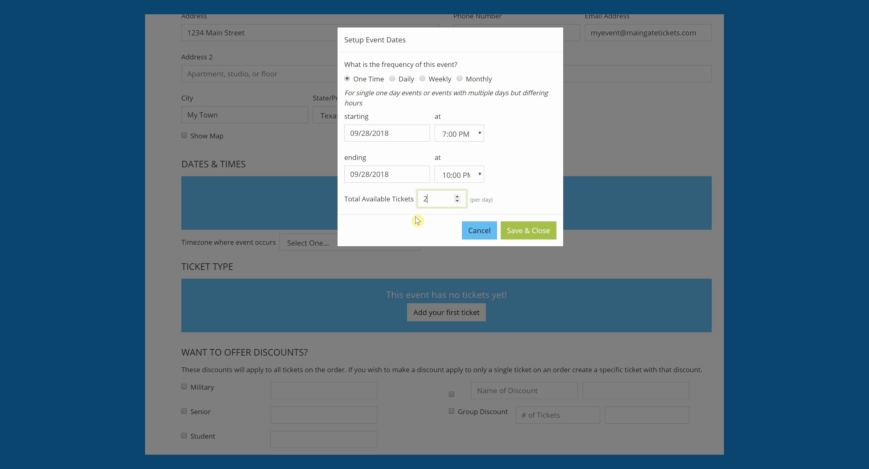
{"action": "left_click", "coordinate": [518, 238]}
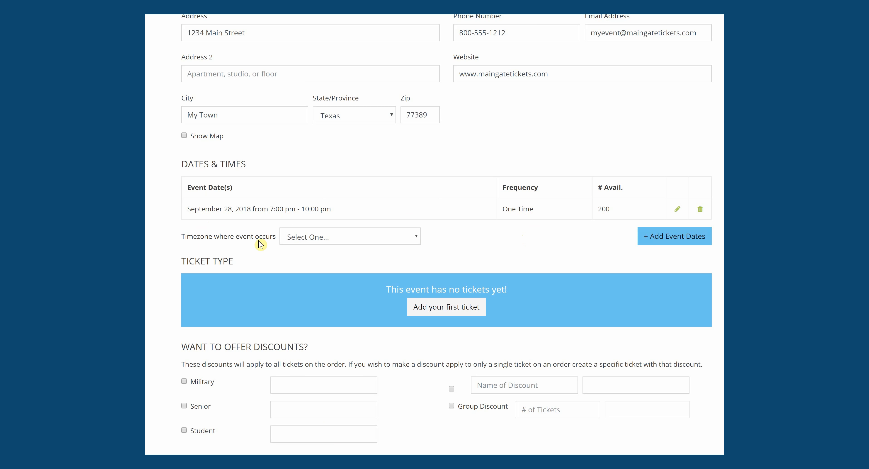
Step: Set the timezone to America/Chicago and open a blank form for the first ticket
{"action": "left_click", "coordinate": [335, 240]}
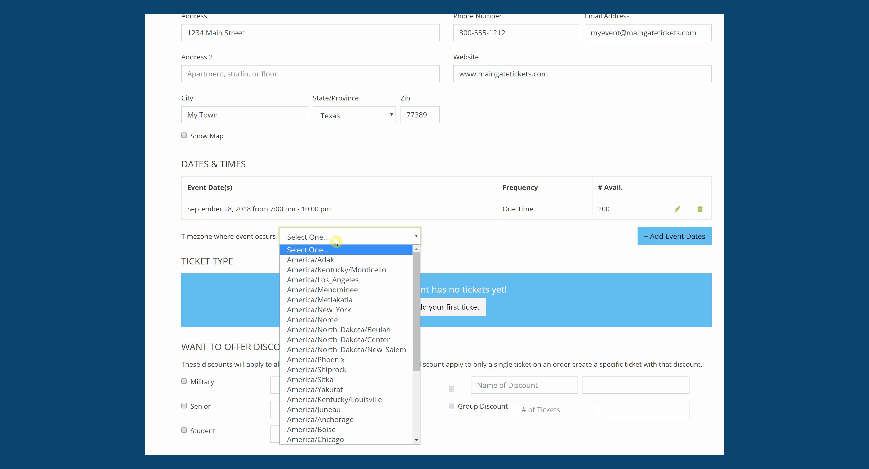
{"action": "left_click_drag", "start_coordinate": [416, 273], "coordinate": [421, 346]}
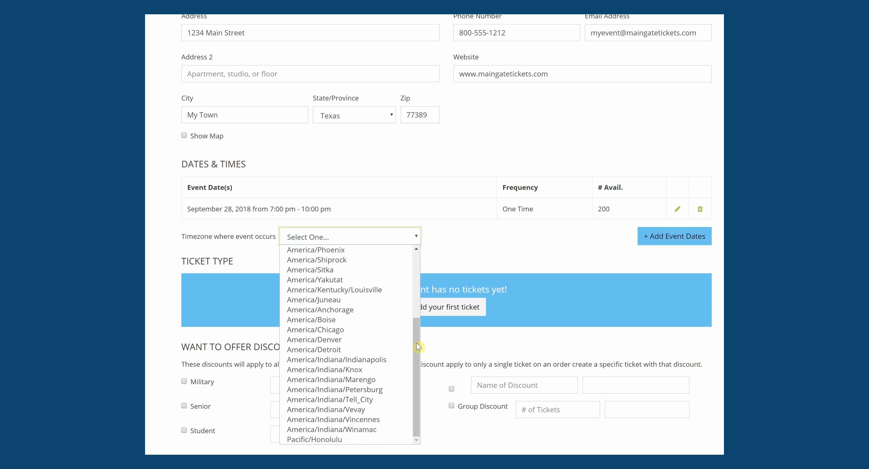
{"action": "left_click", "coordinate": [334, 330]}
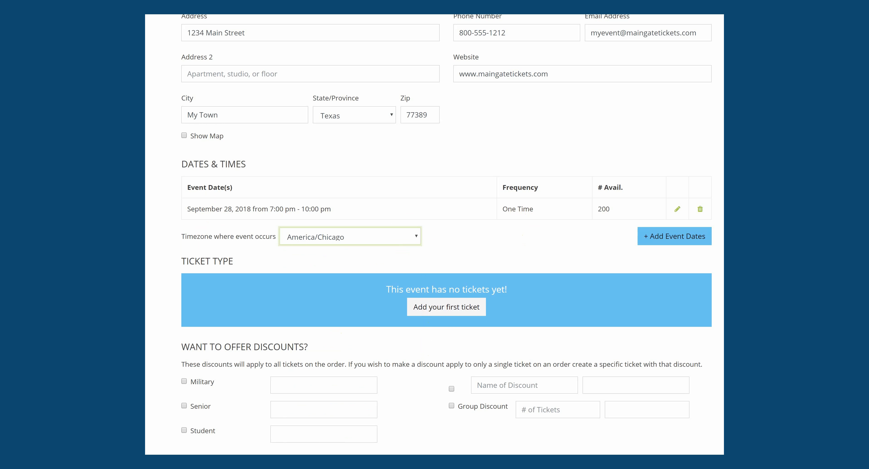
{"action": "scroll", "coordinate": [447, 234], "scroll_direction": "down", "scroll_amount": 3}
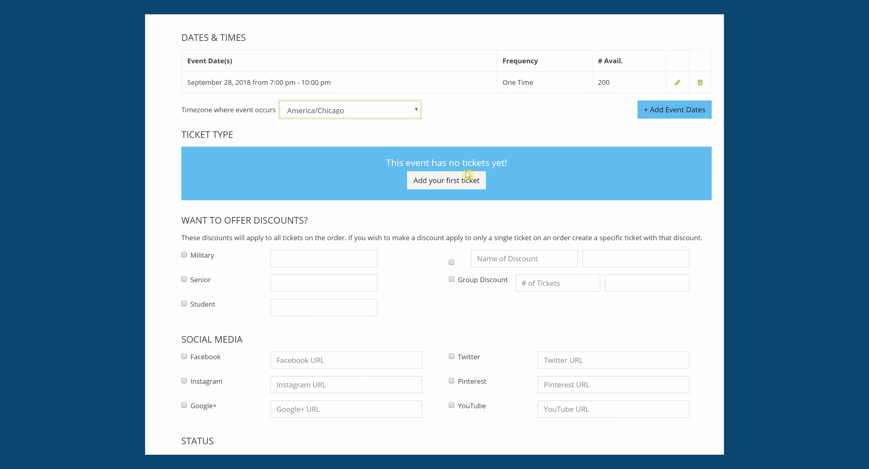
{"action": "left_click", "coordinate": [454, 182]}
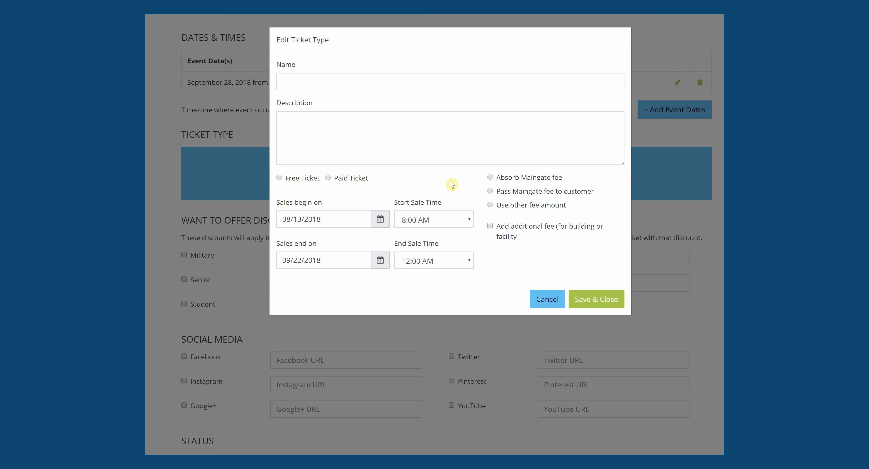
Step: Name the ticket 'General Admission Ticket' with description 'General Admission Perks'
{"action": "left_click", "coordinate": [292, 85]}
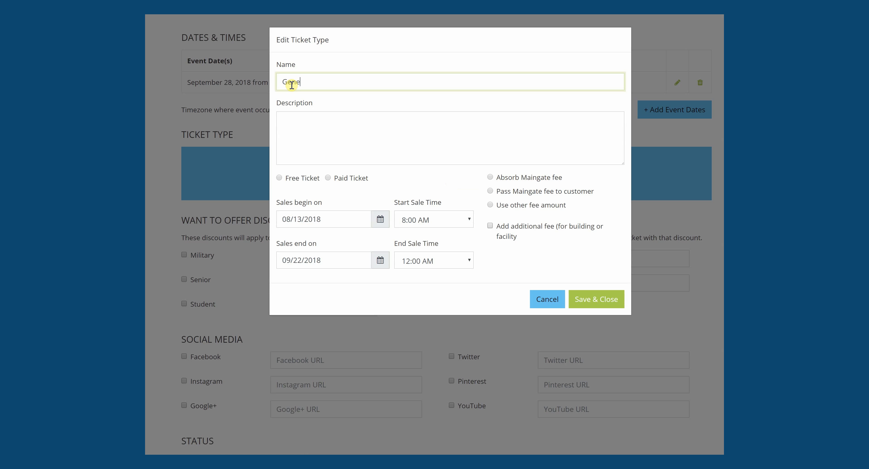
{"action": "type", "text": "General Admissionm Ticket"}
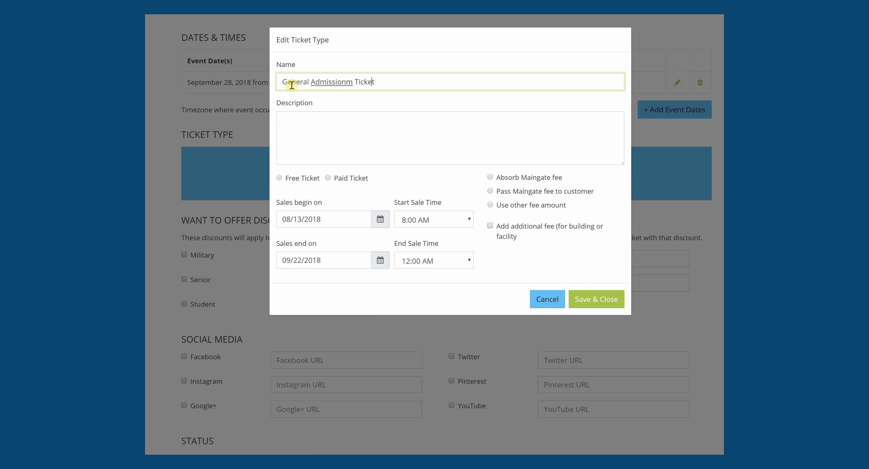
{"action": "key", "text": "Delete"}
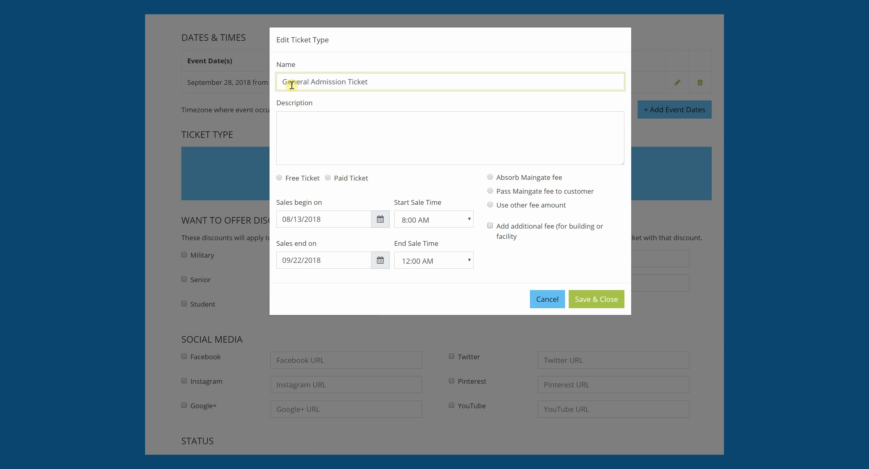
{"action": "left_click", "coordinate": [306, 119]}
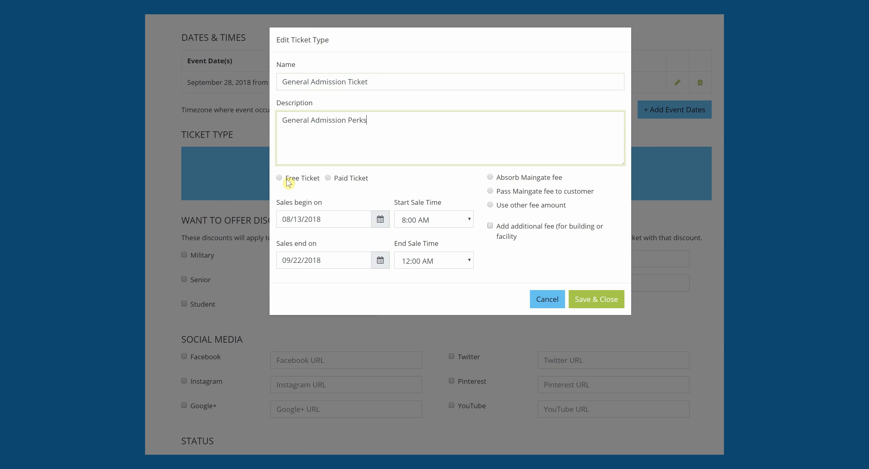
Step: Make it a paid ticket priced 10.00 with 0% sales tax
{"action": "left_click", "coordinate": [280, 178]}
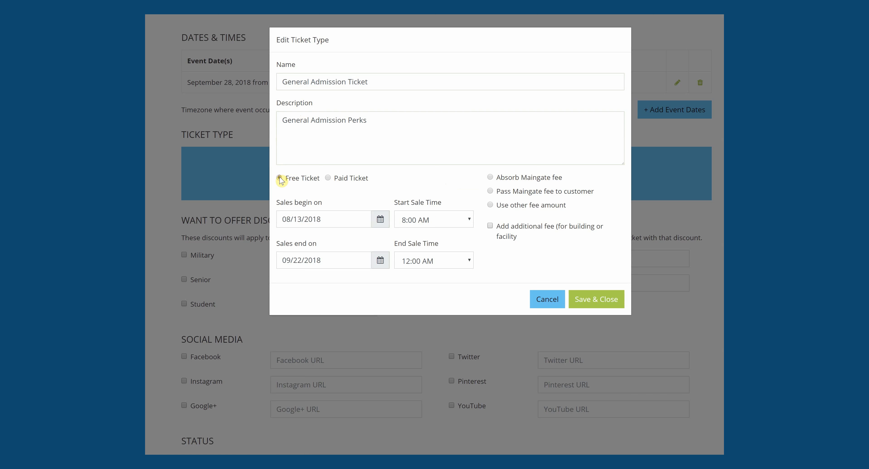
{"action": "left_click", "coordinate": [333, 182]}
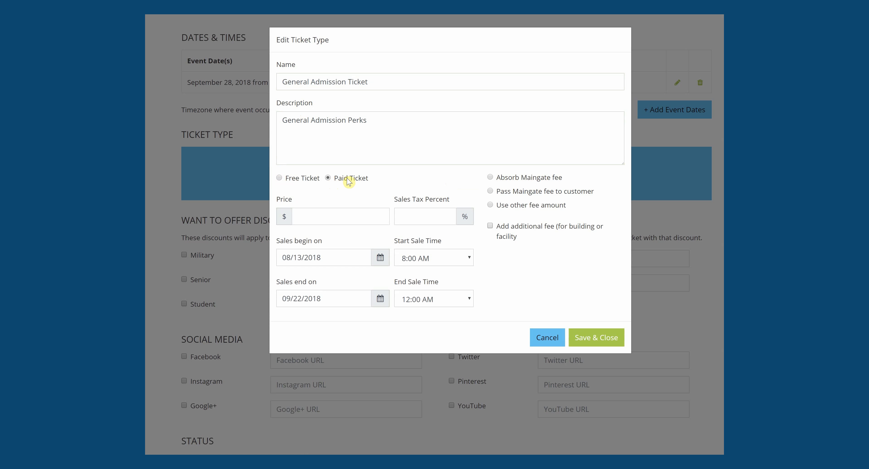
{"action": "left_click", "coordinate": [311, 218]}
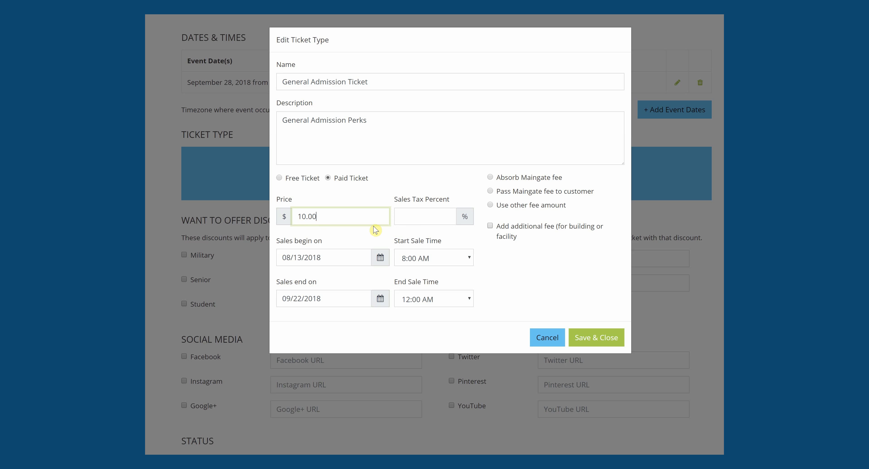
{"action": "left_click", "coordinate": [404, 216]}
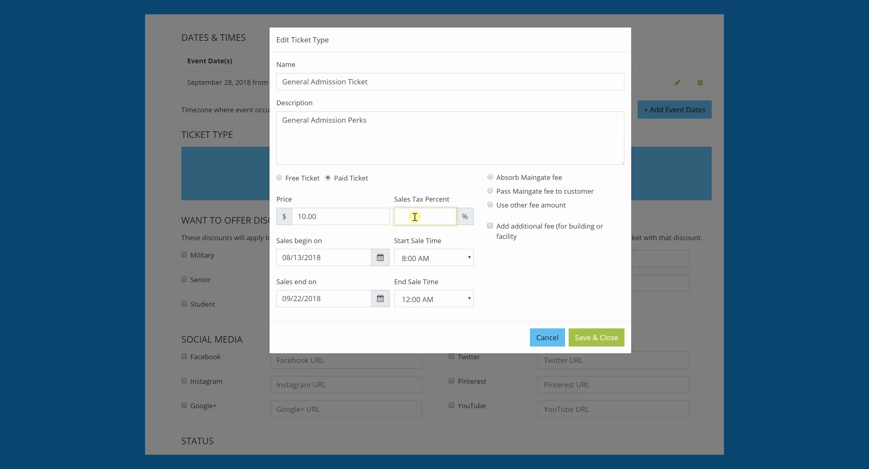
Step: Set ticket sales to begin 08/12/2018 and end 09/28/2018
{"action": "left_click", "coordinate": [497, 273]}
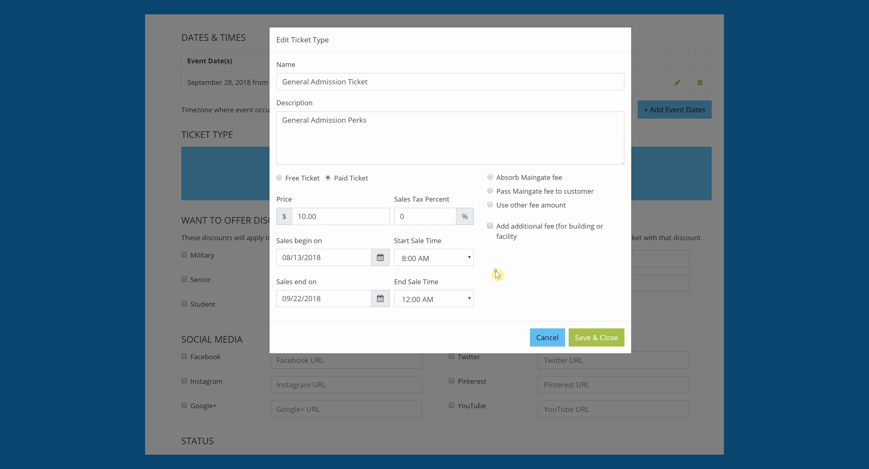
{"action": "left_click", "coordinate": [312, 260]}
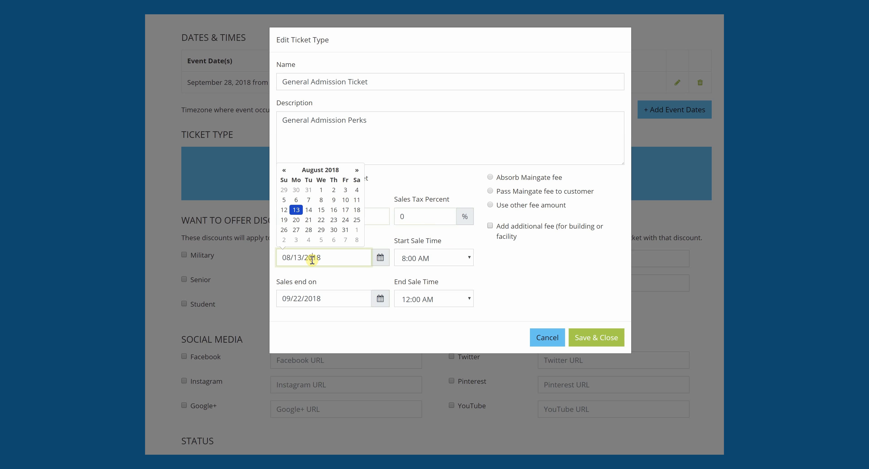
{"action": "left_click", "coordinate": [285, 210]}
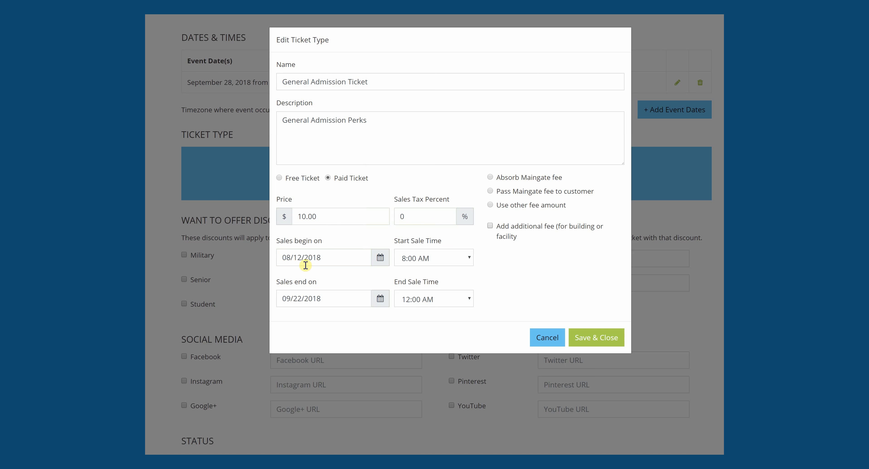
{"action": "left_click", "coordinate": [307, 300]}
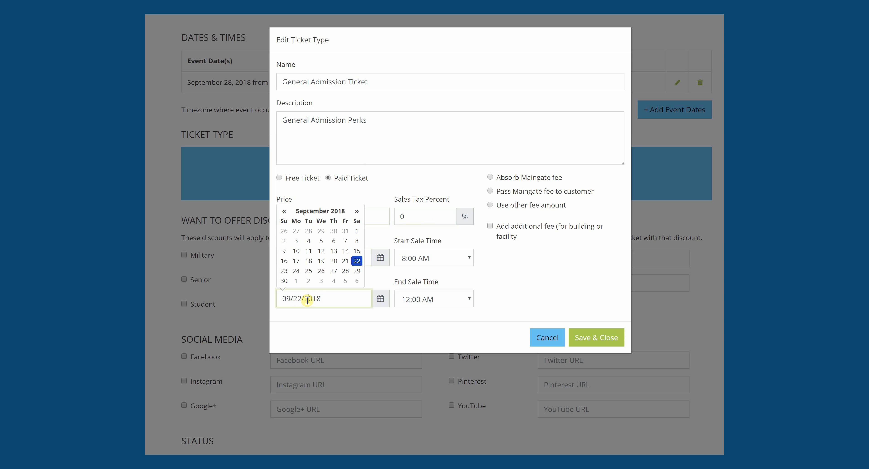
{"action": "left_click", "coordinate": [346, 270]}
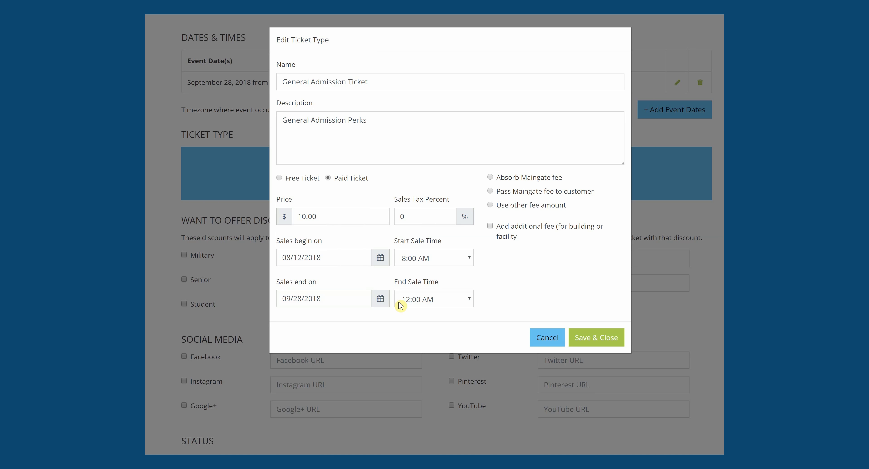
Step: Settle the end-of-sale time at 10:00 PM
{"action": "left_click", "coordinate": [421, 298]}
{"action": "scroll", "coordinate": [469, 272], "scroll_direction": "down", "scroll_amount": 9}
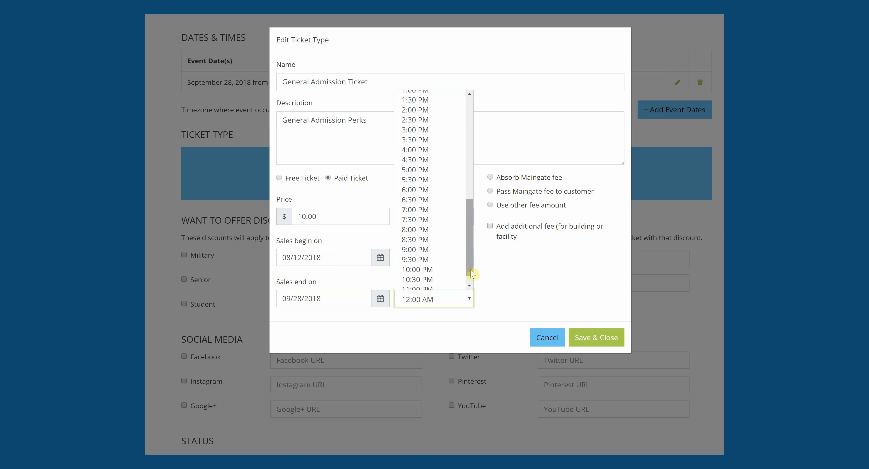
{"action": "left_click", "coordinate": [436, 257]}
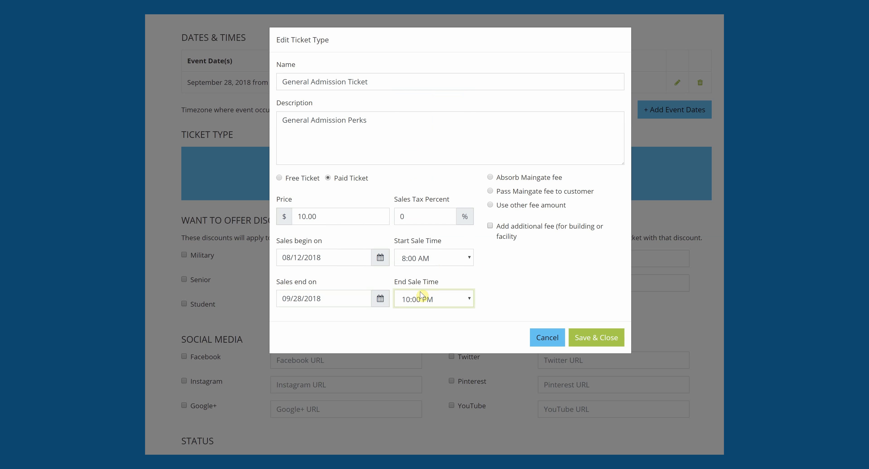
{"action": "left_click", "coordinate": [319, 302]}
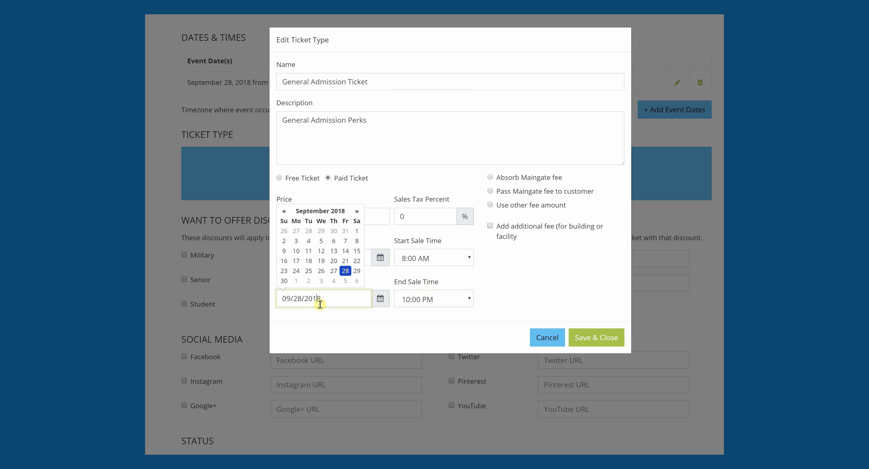
{"action": "left_click", "coordinate": [415, 299]}
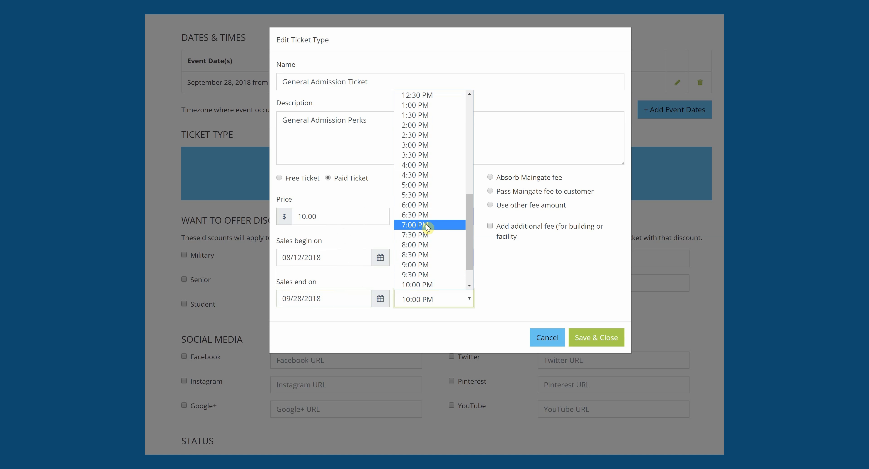
{"action": "left_click", "coordinate": [426, 225]}
{"action": "left_click", "coordinate": [420, 297]}
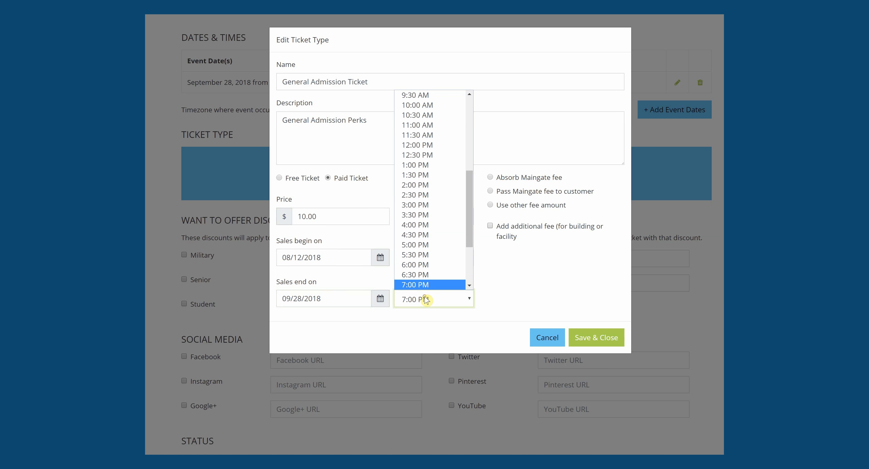
{"action": "scroll", "coordinate": [471, 274], "scroll_direction": "down", "scroll_amount": 3}
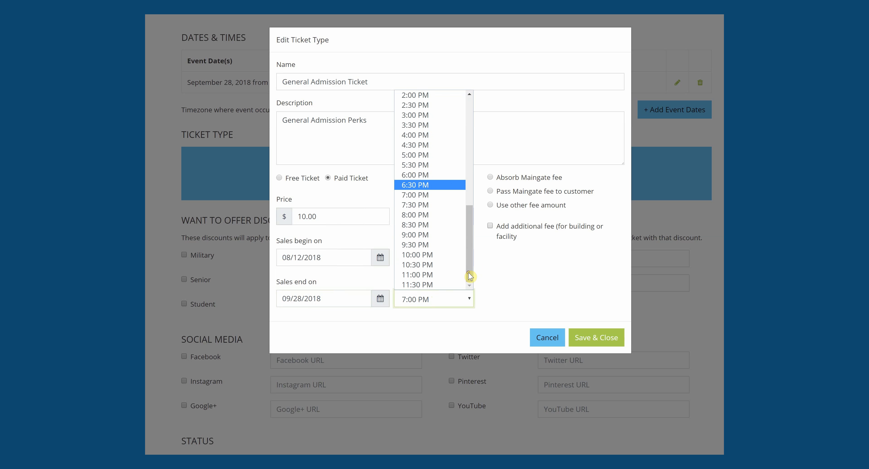
{"action": "left_click", "coordinate": [431, 259]}
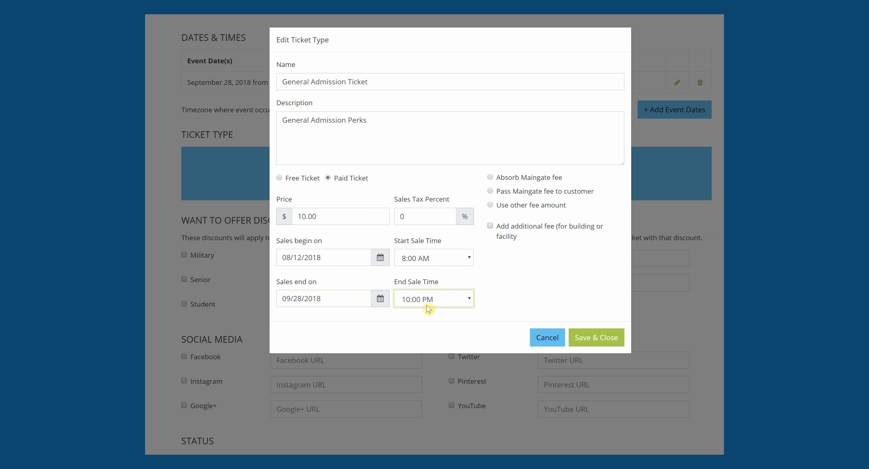
{"action": "left_click", "coordinate": [340, 299]}
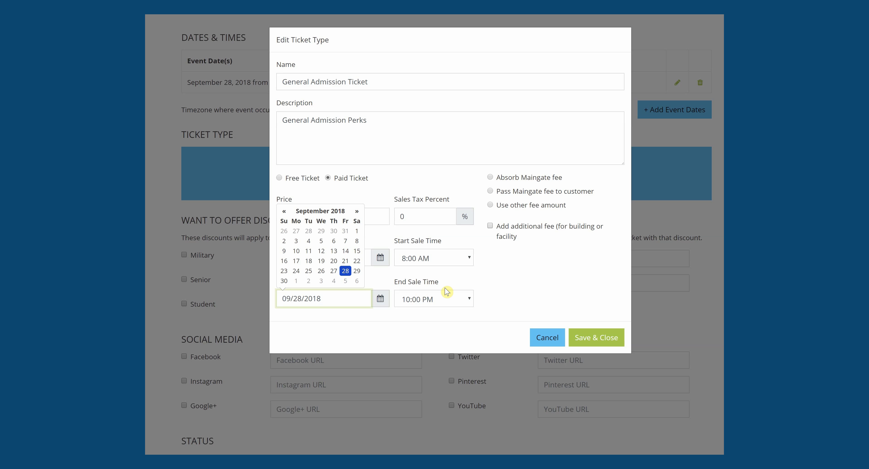
Step: Pass a custom fee amount of 2 on to the customer
{"action": "left_click", "coordinate": [433, 317]}
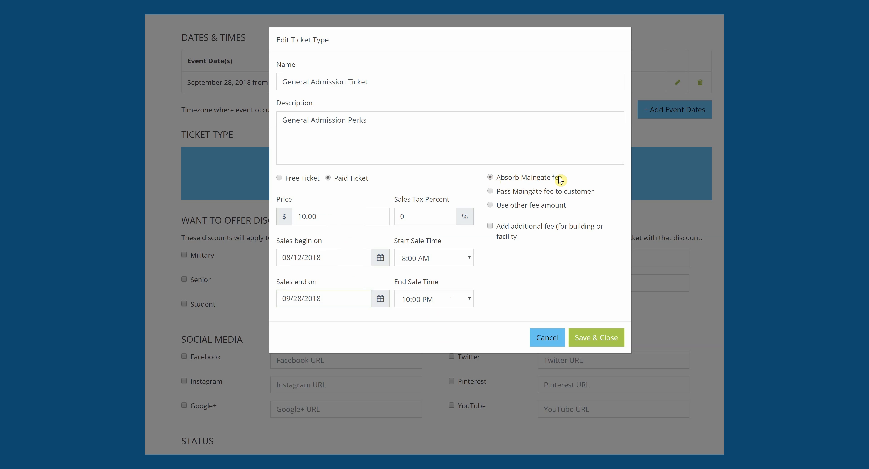
{"action": "left_click", "coordinate": [491, 192]}
{"action": "left_click", "coordinate": [490, 205]}
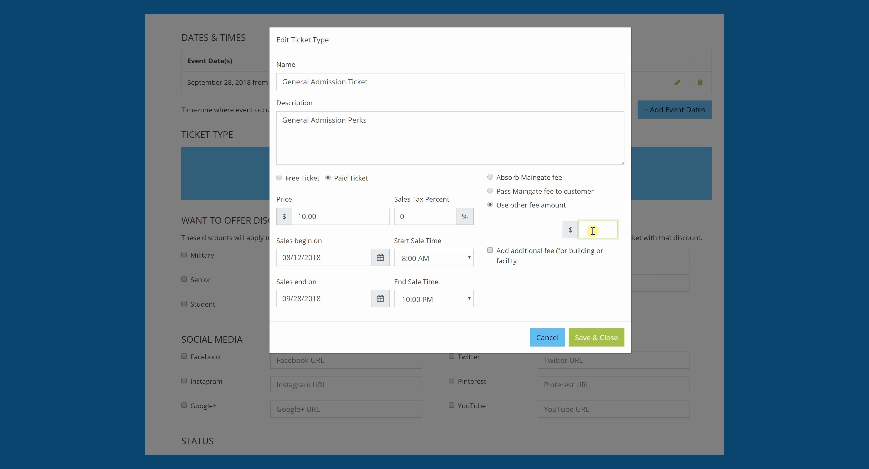
{"action": "left_click", "coordinate": [531, 224]}
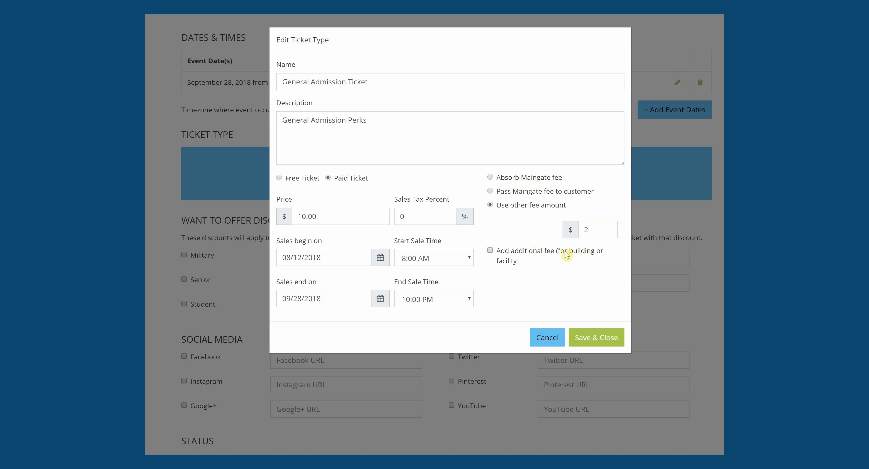
Step: Leave the additional facility fee off and save the General Admission ticket
{"action": "left_click", "coordinate": [490, 250]}
{"action": "left_click", "coordinate": [592, 276]}
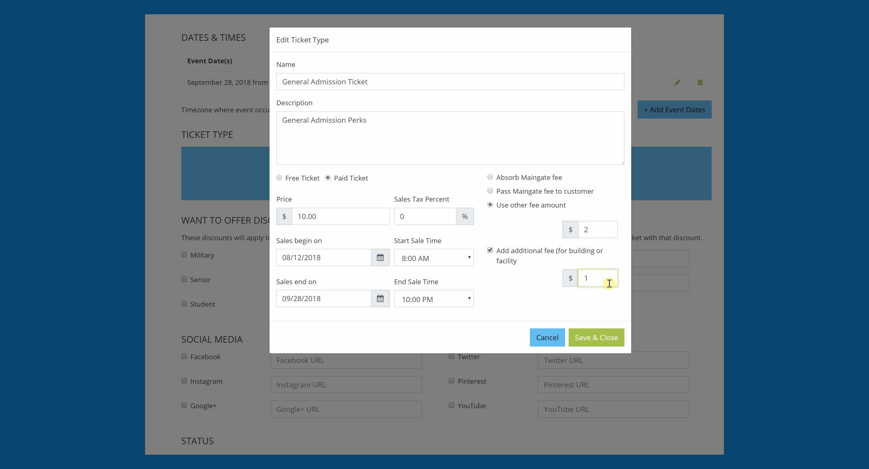
{"action": "left_click", "coordinate": [490, 250]}
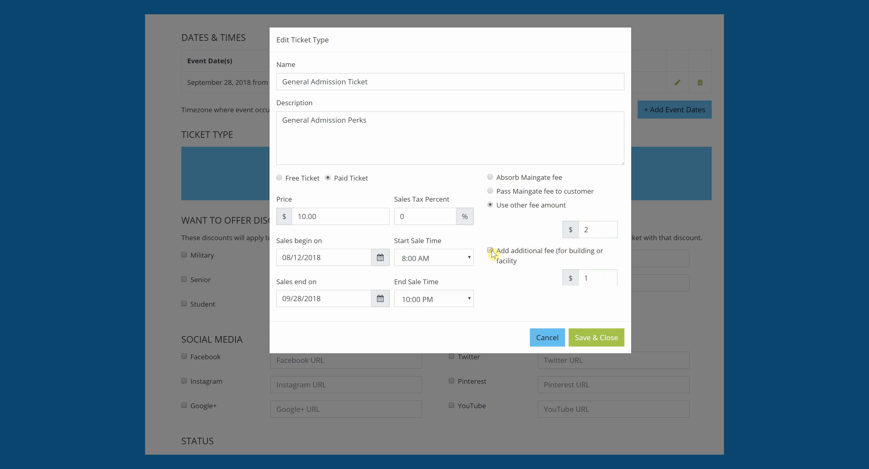
{"action": "left_click", "coordinate": [612, 338]}
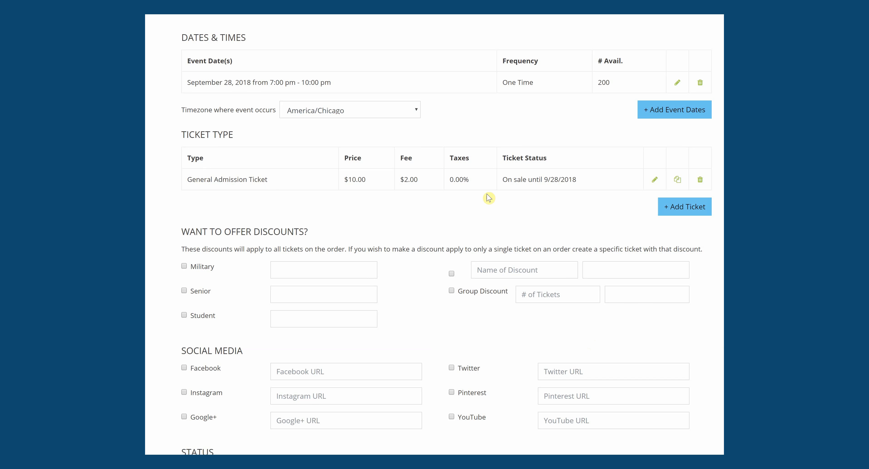
Step: Duplicate General Admission as 'VIP Ticket', described 'VIP Perks', priced 20, and save it
{"action": "left_click", "coordinate": [678, 180]}
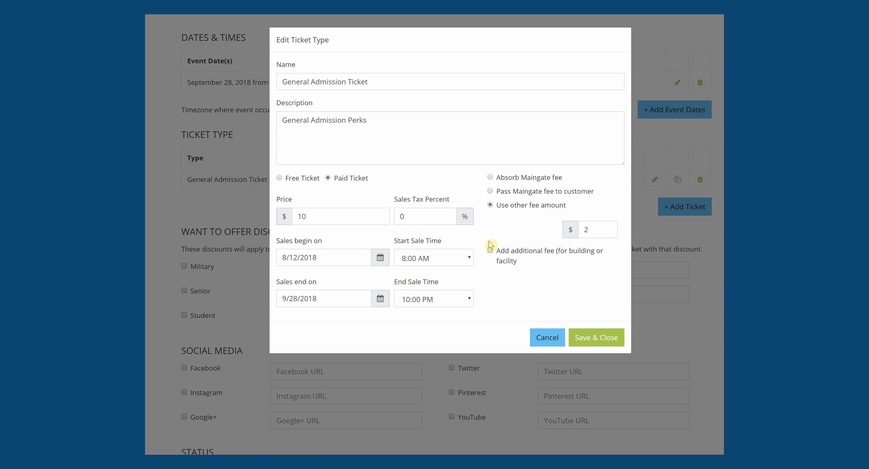
{"action": "left_click_drag", "start_coordinate": [373, 81], "coordinate": [265, 77]}
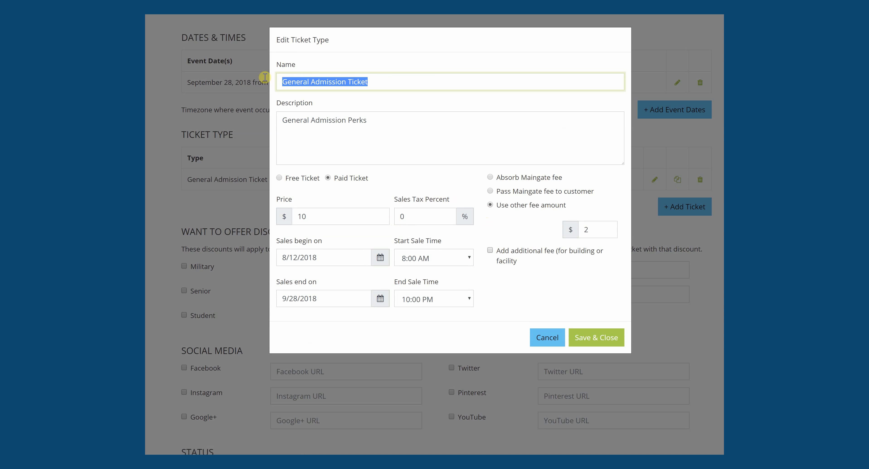
{"action": "type", "text": "V"}
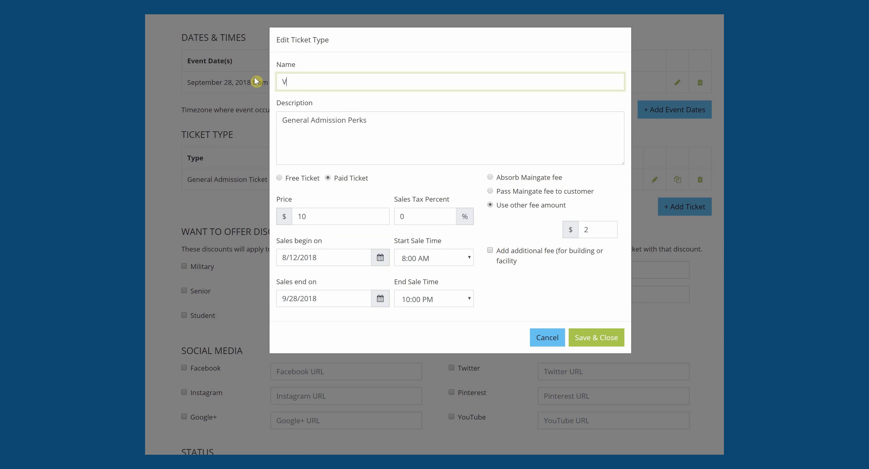
{"action": "type", "text": "IP Ticket"}
{"action": "left_click_drag", "start_coordinate": [347, 125], "coordinate": [259, 121]}
{"action": "type", "text": "VIP"}
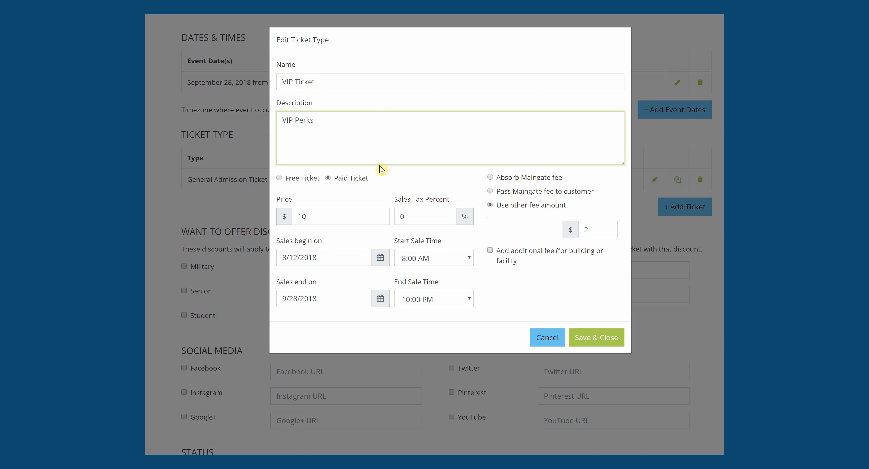
{"action": "left_click", "coordinate": [330, 218]}
{"action": "left_click_drag", "start_coordinate": [330, 217], "coordinate": [284, 220]}
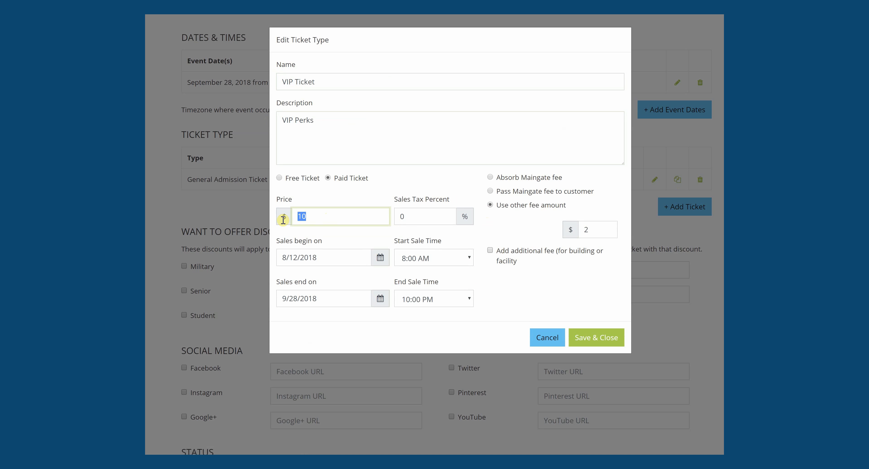
{"action": "type", "text": "20"}
{"action": "left_click", "coordinate": [516, 291]}
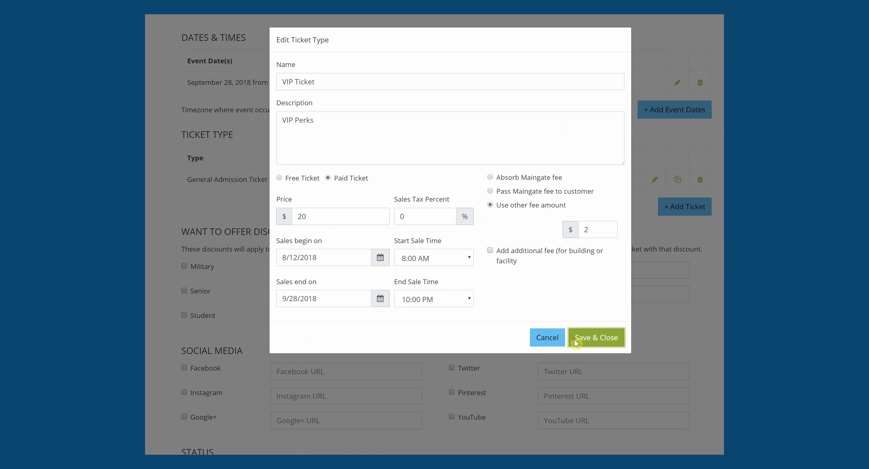
{"action": "left_click", "coordinate": [597, 338]}
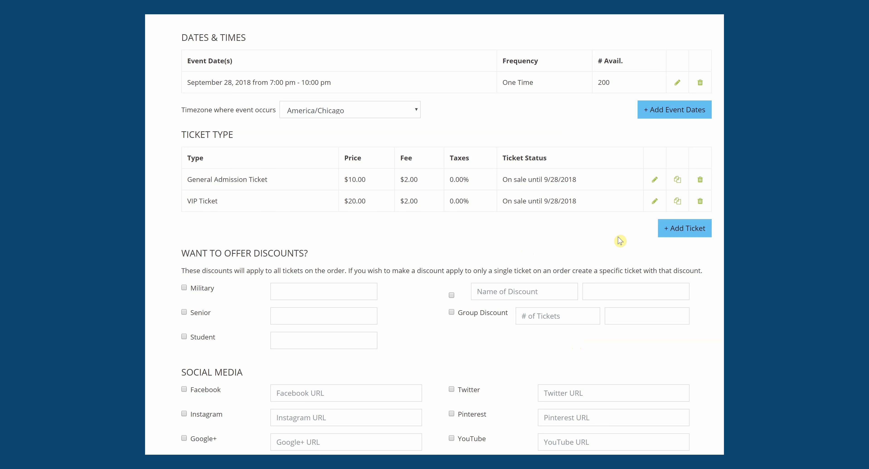
Step: Copy General Admission as 'Seniors Ticket' priced 7 and save it
{"action": "left_click", "coordinate": [677, 182]}
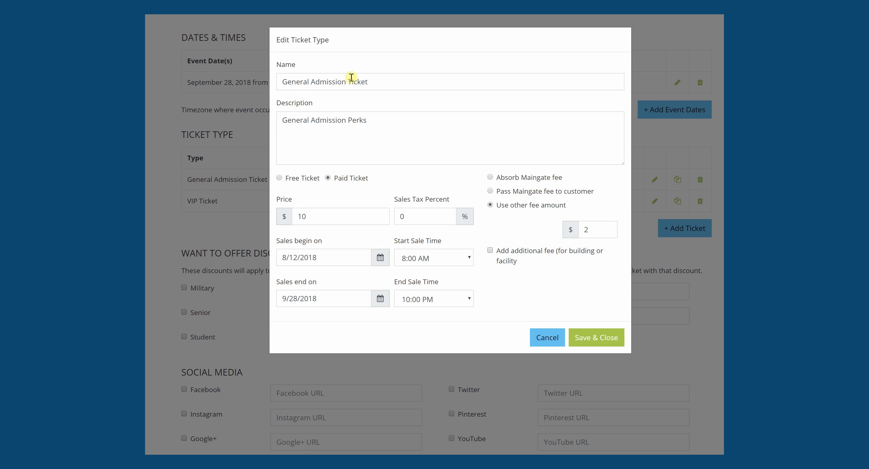
{"action": "left_click_drag", "start_coordinate": [349, 82], "coordinate": [233, 89]}
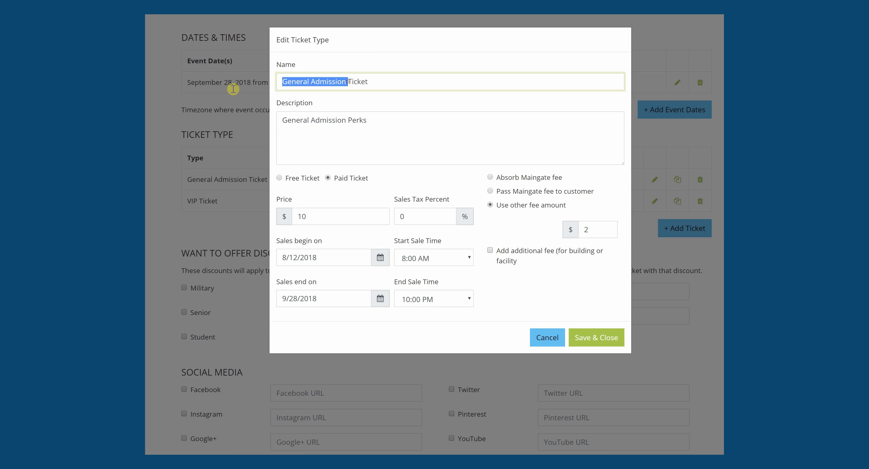
{"action": "type", "text": "Senior"}
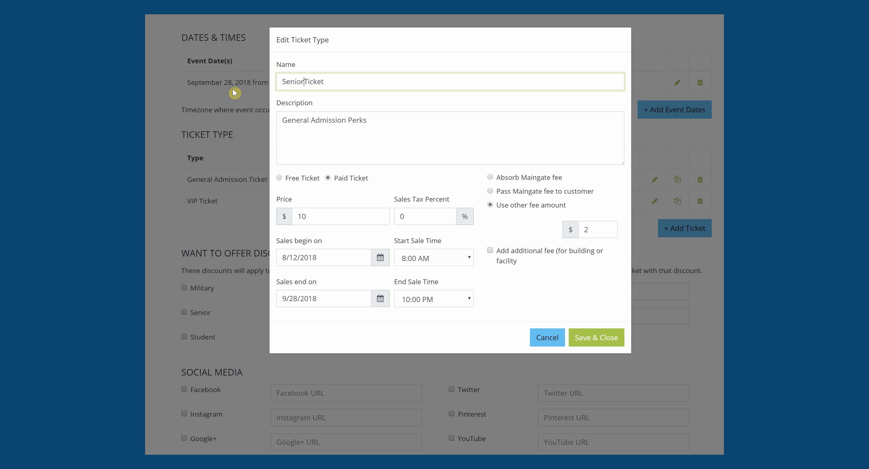
{"action": "type", "text": "s"}
{"action": "double_click", "coordinate": [316, 219]}
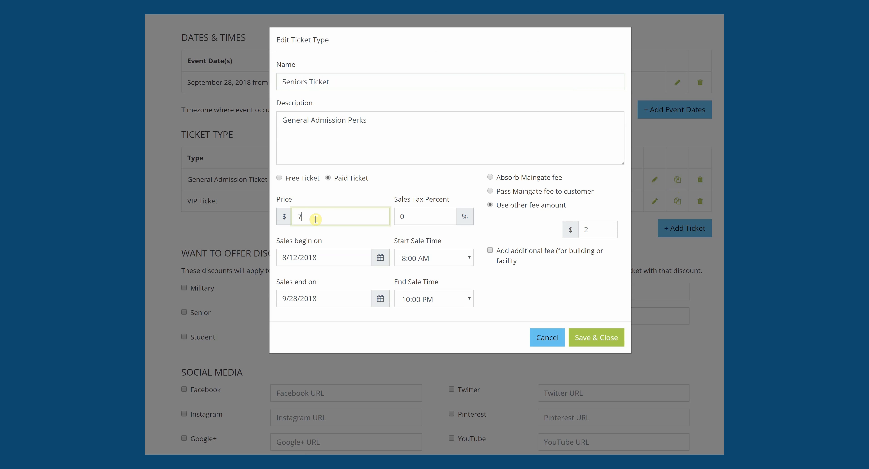
{"action": "left_click", "coordinate": [505, 318]}
{"action": "left_click", "coordinate": [615, 339]}
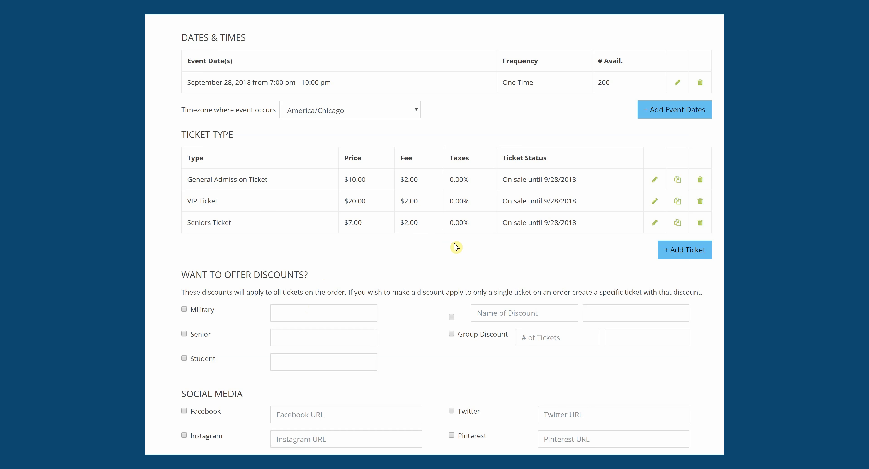
Step: Enter a Military discount of 15, then untick the Military discount
{"action": "scroll", "coordinate": [447, 236], "scroll_direction": "down", "scroll_amount": 1}
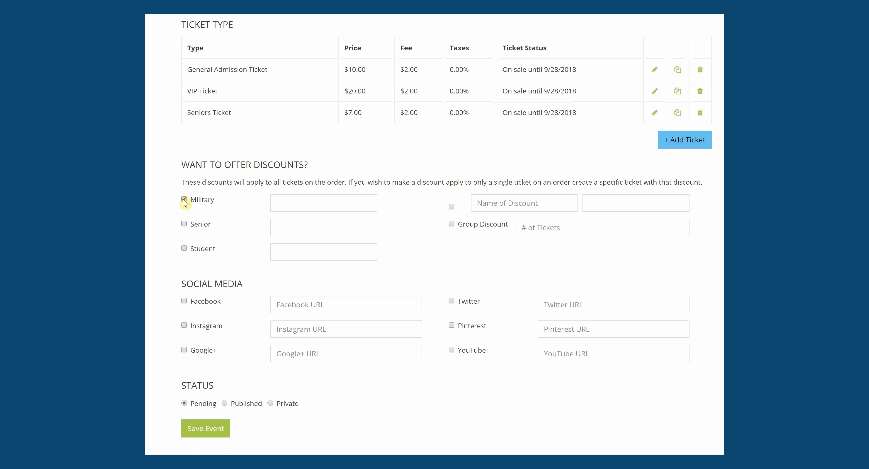
{"action": "left_click", "coordinate": [297, 207]}
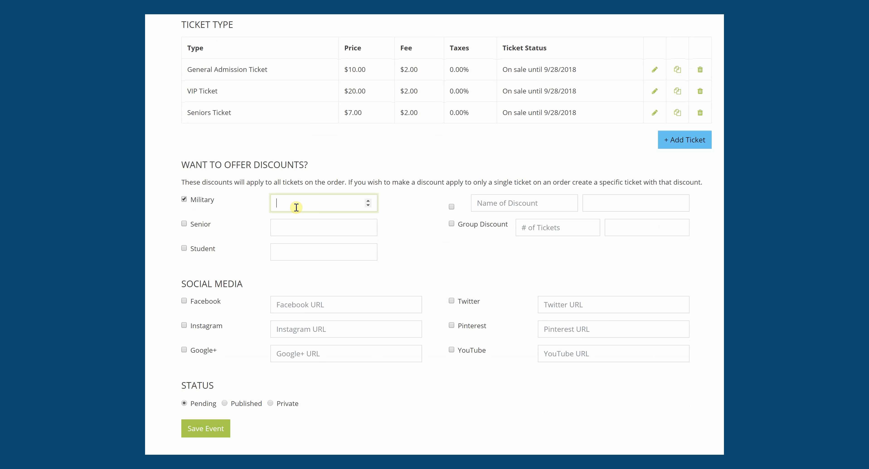
{"action": "left_click", "coordinate": [406, 244]}
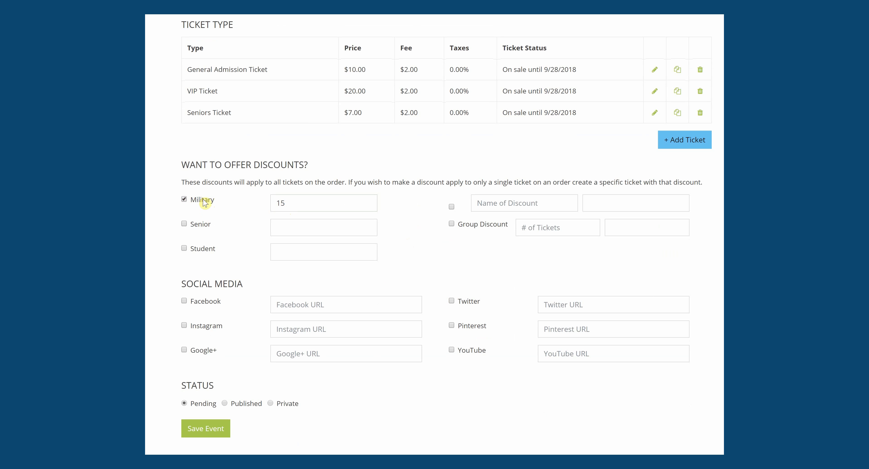
{"action": "left_click", "coordinate": [183, 201]}
Step: Enable Group Discount with 10 tickets and a discount amount of 15
{"action": "left_click", "coordinate": [537, 229]}
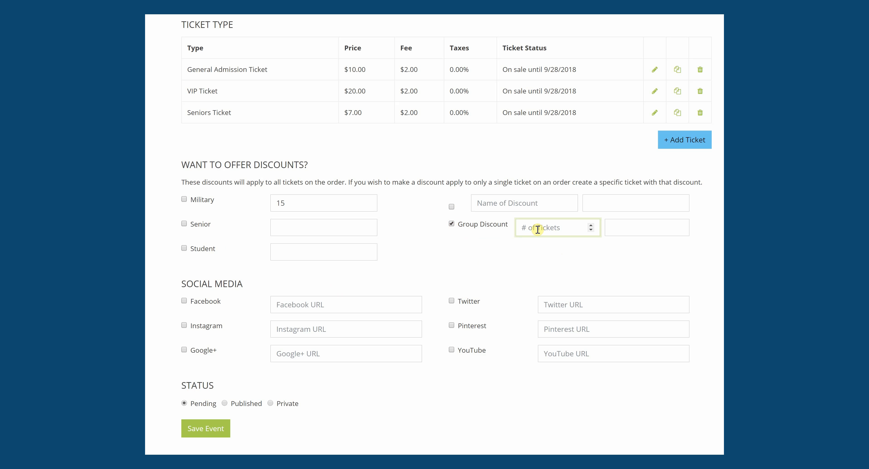
{"action": "type", "text": "10"}
{"action": "left_click", "coordinate": [528, 265]}
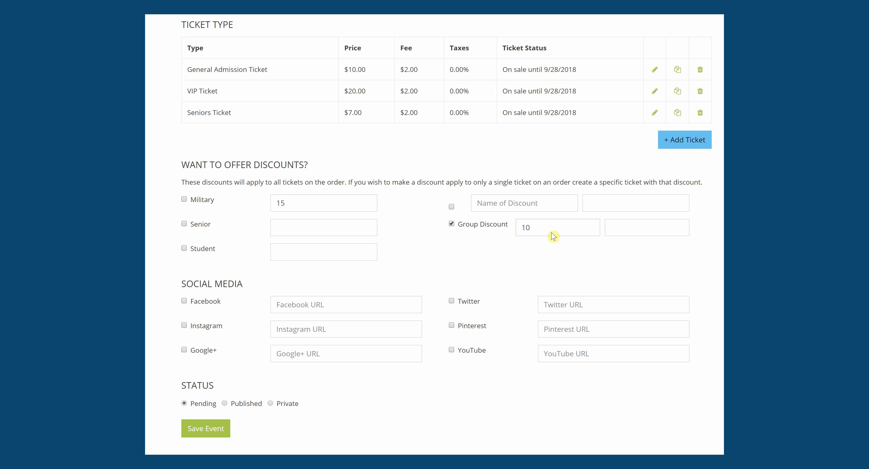
{"action": "left_click", "coordinate": [624, 230]}
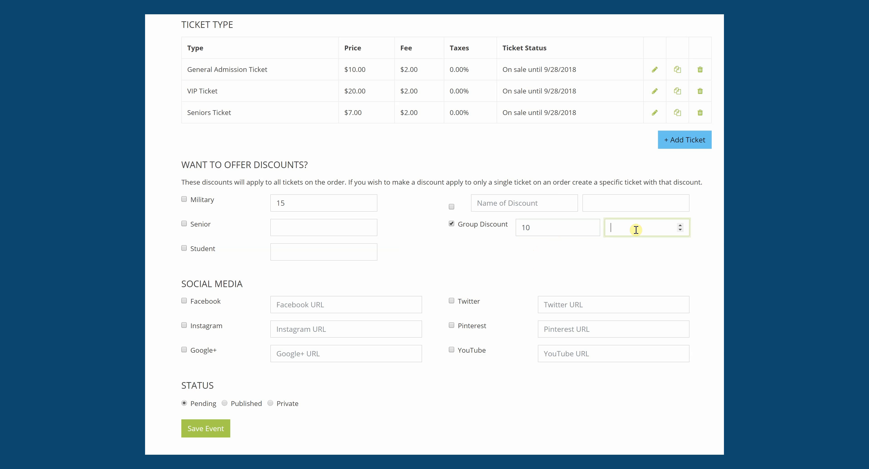
{"action": "left_click", "coordinate": [639, 276]}
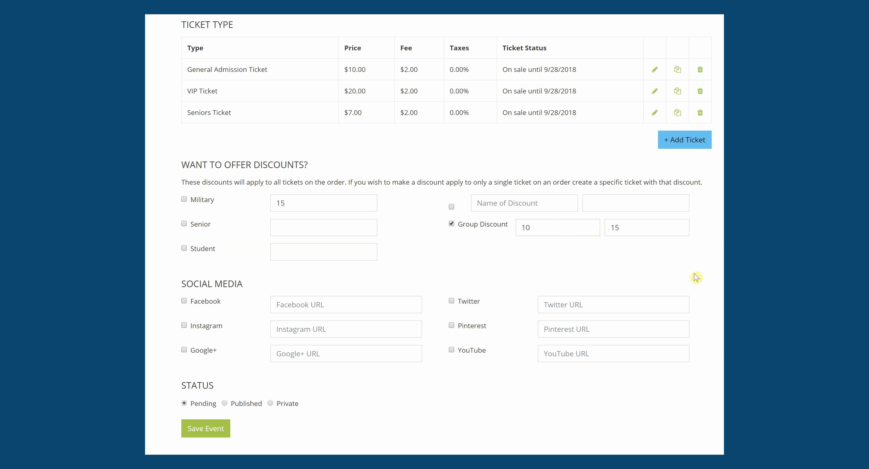
{"action": "scroll", "coordinate": [435, 235], "scroll_direction": "down", "scroll_amount": 3}
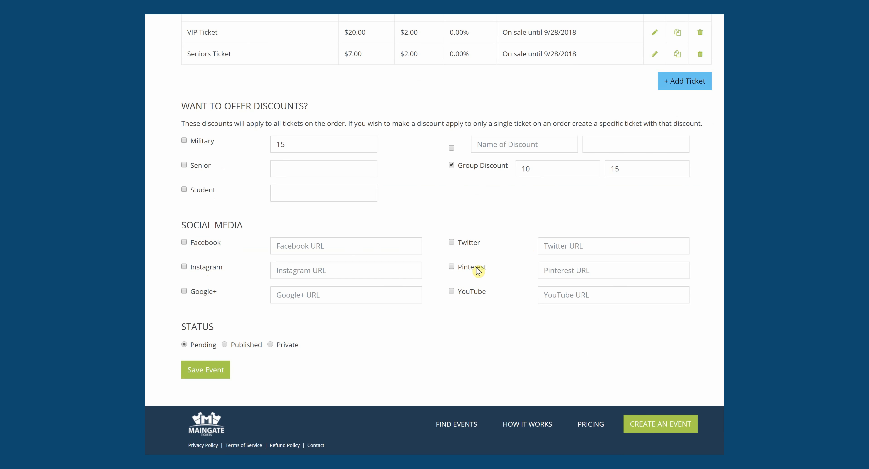
Step: Turn the Facebook link on and back off, leaving it disabled
{"action": "left_click", "coordinate": [456, 271]}
{"action": "left_click", "coordinate": [184, 243]}
{"action": "left_click", "coordinate": [301, 243]}
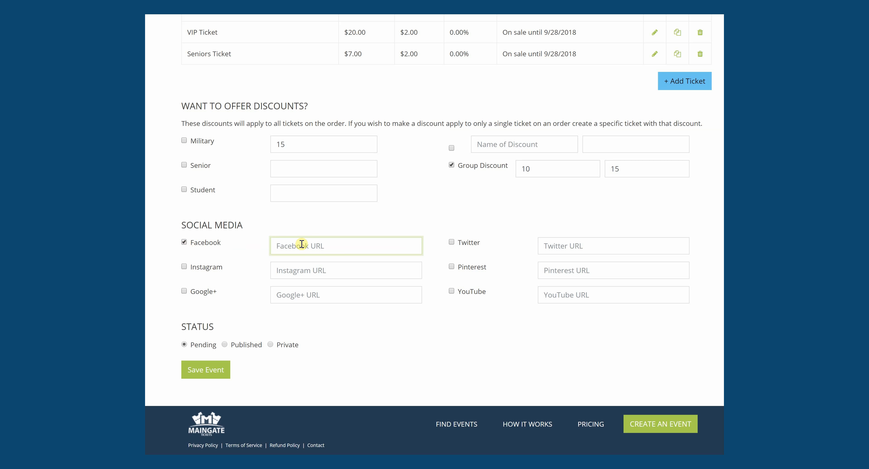
{"action": "left_click", "coordinate": [185, 242]}
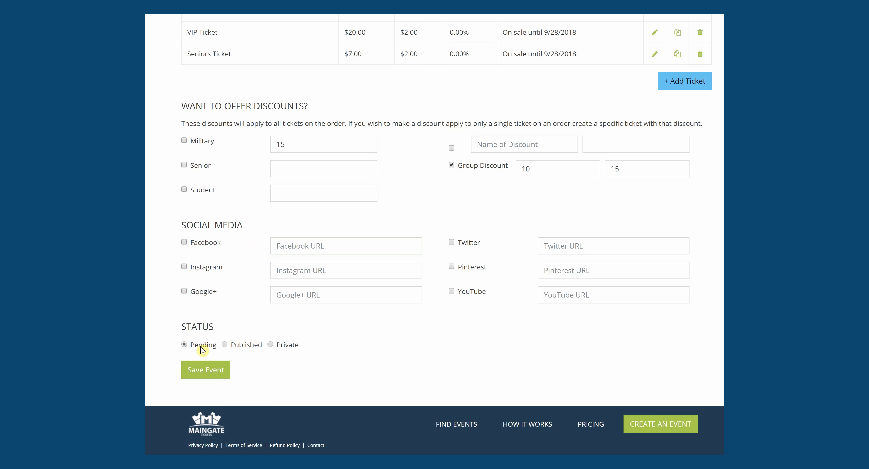
Step: Set the event status to Private and save the event
{"action": "left_click", "coordinate": [208, 370]}
{"action": "left_click", "coordinate": [270, 345]}
{"action": "left_click", "coordinate": [272, 345]}
{"action": "left_click", "coordinate": [210, 374]}
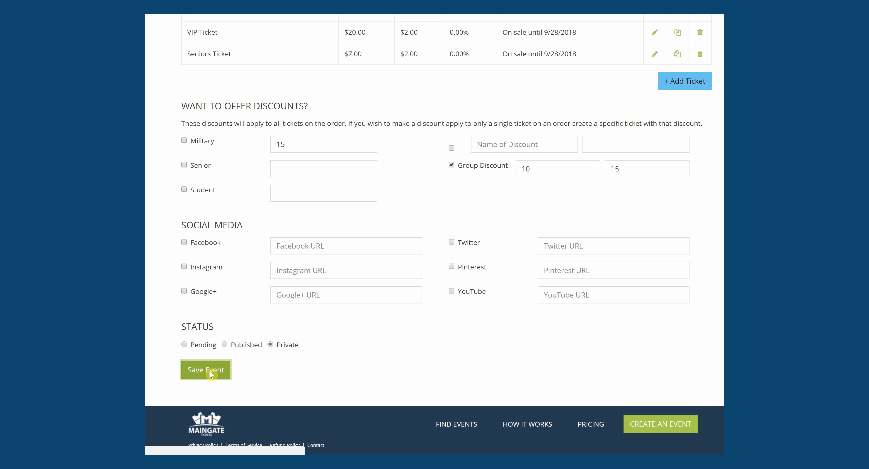